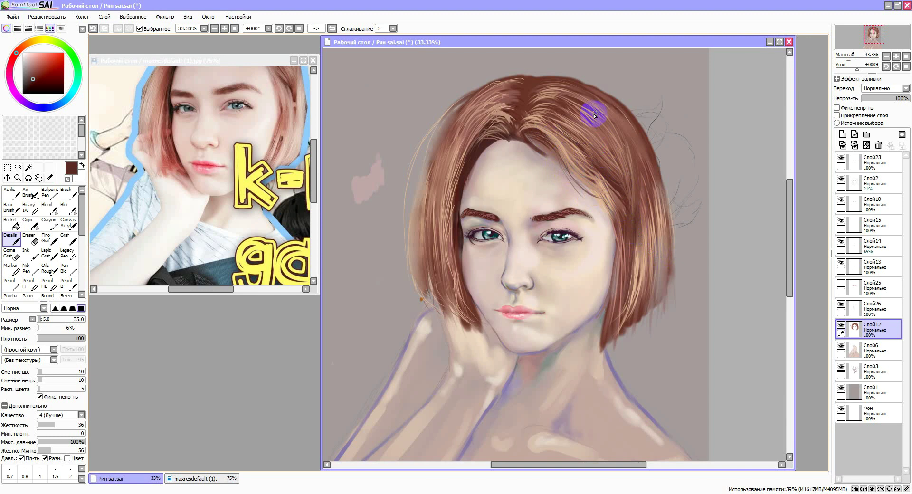
# Step: Paint hair strands along the left side of the face with the Details brush in sampled hair tones, and erase stray ends
pyautogui.rightClick(486, 147)
pyautogui.moveTo(473, 147); pyautogui.dragTo(435, 264)
pyautogui.rightClick(541, 141)
pyautogui.rightClick(637, 179)
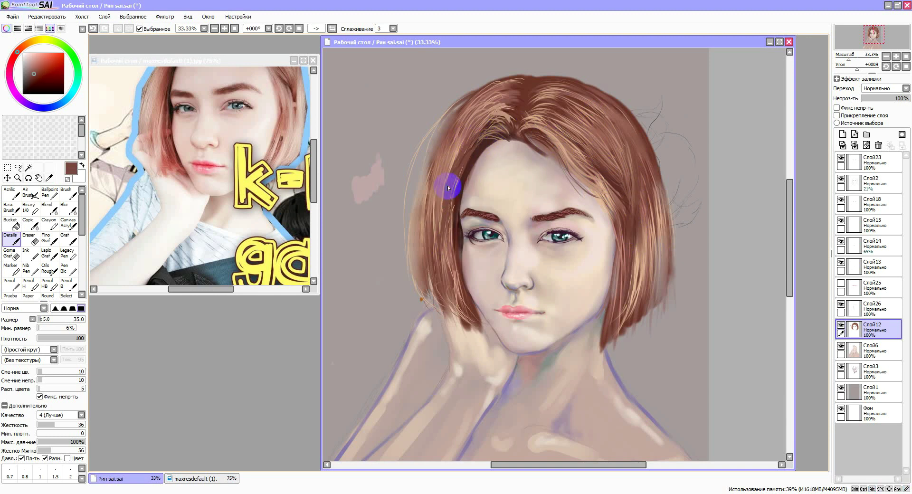
pyautogui.moveTo(454, 237); pyautogui.dragTo(457, 286)
pyautogui.rightClick(453, 219)
pyautogui.moveTo(461, 171); pyautogui.dragTo(442, 278)
pyautogui.keyDown('alt'); pyautogui.click(462, 286); pyautogui.keyUp('alt')
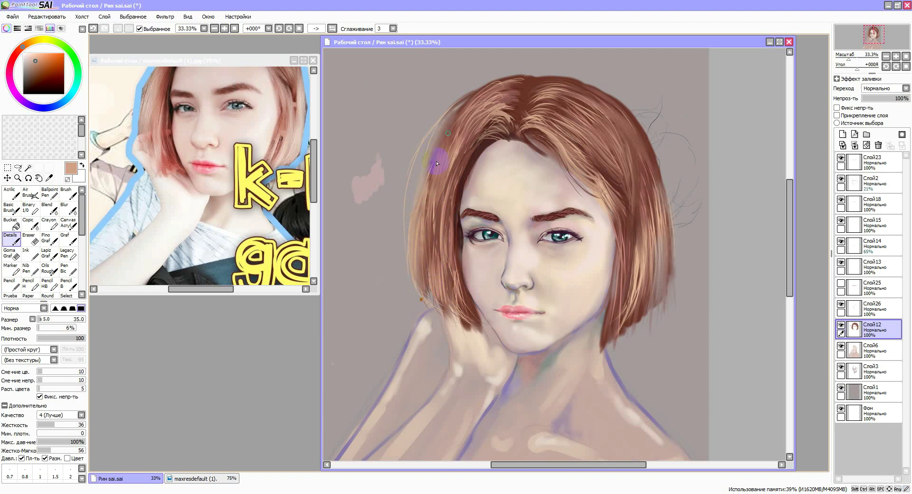
pyautogui.click(29, 239)
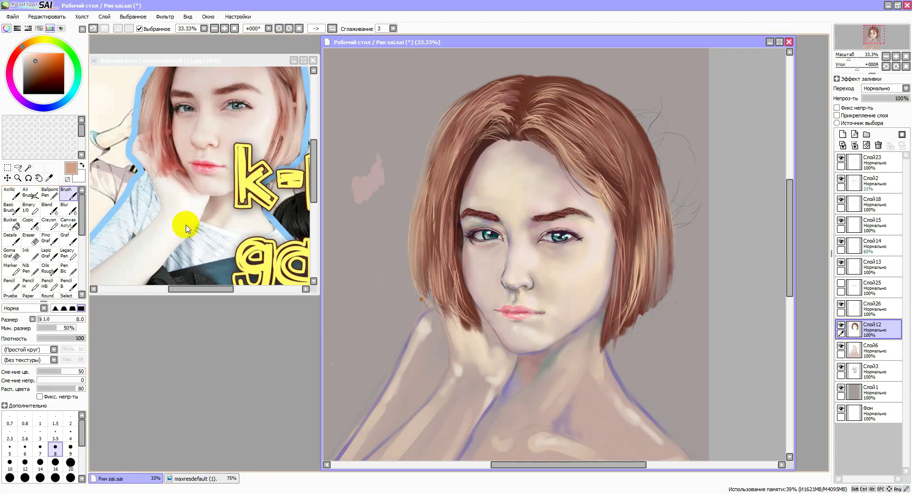
# Step: Paint a tan test swatch beside the portrait, soften it with the Blend tool, and blend the hairline above the forehead
pyautogui.click(9, 208)
pyautogui.click(68, 193)
pyautogui.moveTo(389, 233); pyautogui.dragTo(393, 263)
pyautogui.click(49, 208)
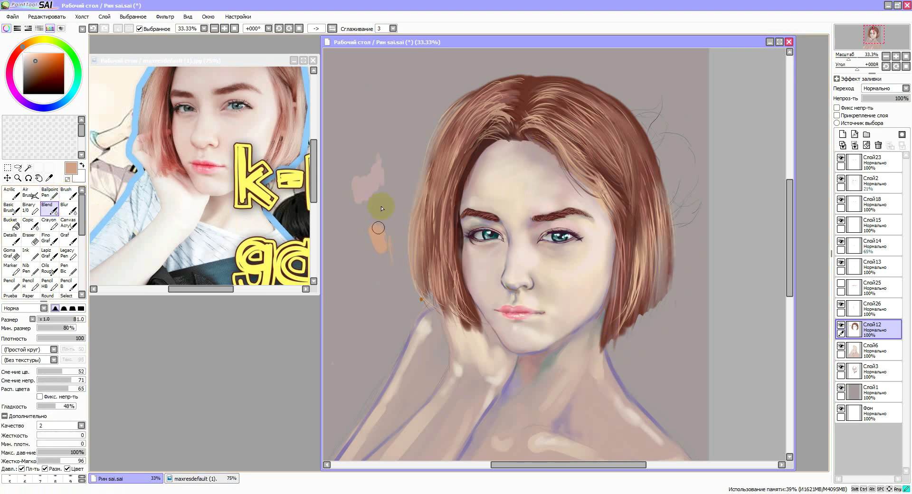
pyautogui.moveTo(520, 140); pyautogui.dragTo(496, 149)
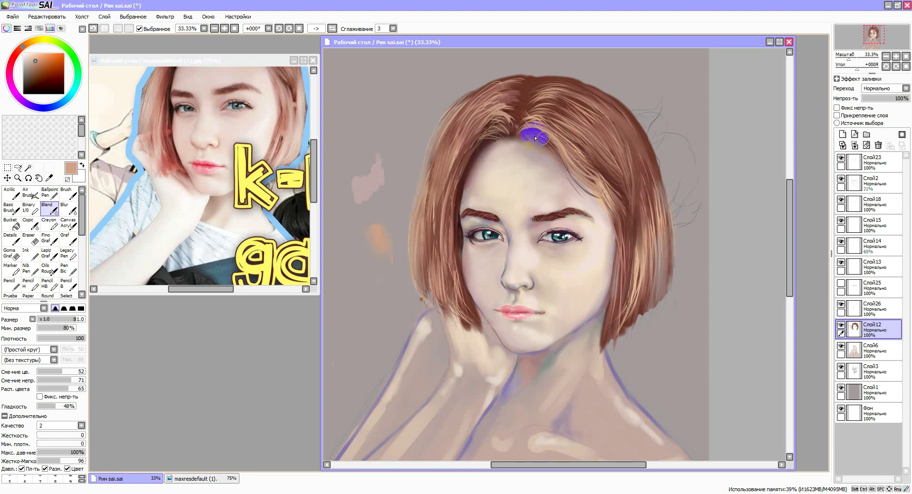
# Step: Draw fine strands at the parting, left temple and left hair ends with the Fino Graf brush in sampled dark browns
pyautogui.click(46, 237)
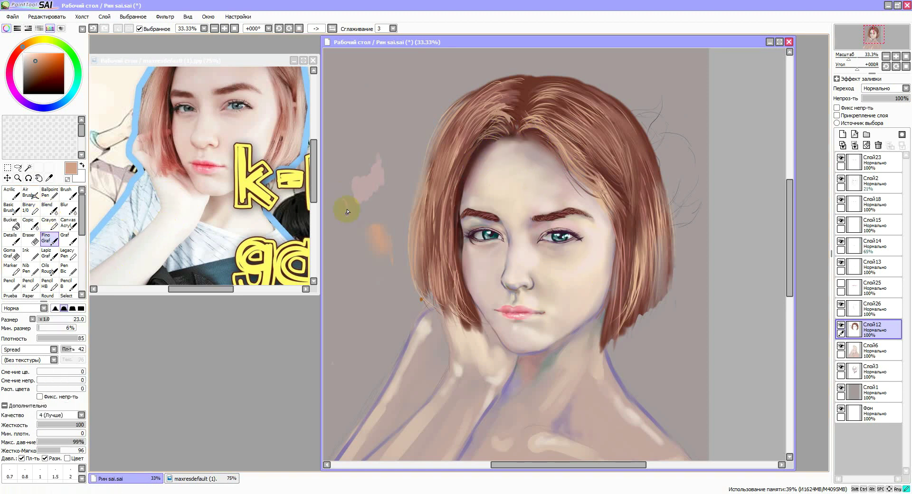
pyautogui.keyDown('alt'); pyautogui.click(533, 142); pyautogui.keyUp('alt')
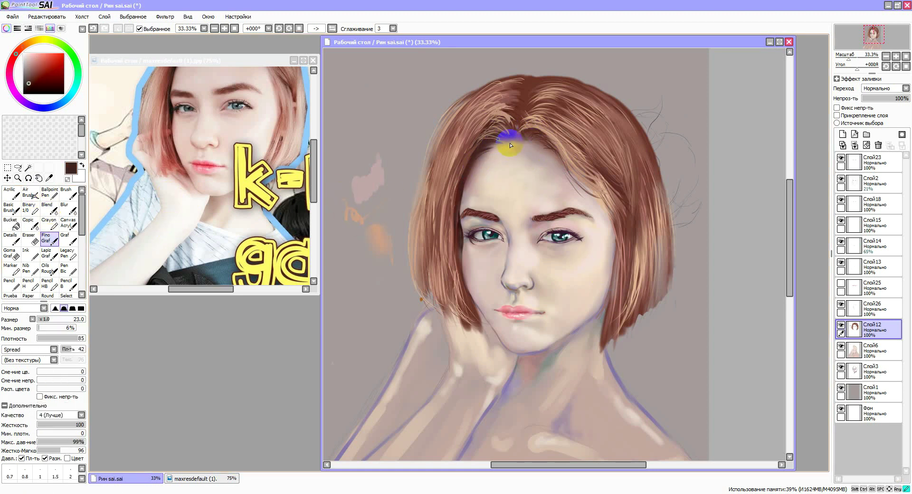
pyautogui.moveTo(526, 115)
pyautogui.mouseDown()
pyautogui.moveTo(521, 84)
pyautogui.moveTo(521, 121)
pyautogui.moveTo(551, 99)
pyautogui.moveTo(540, 120)
pyautogui.moveTo(545, 86)
pyautogui.mouseUp()
pyautogui.moveTo(509, 117); pyautogui.dragTo(478, 136)
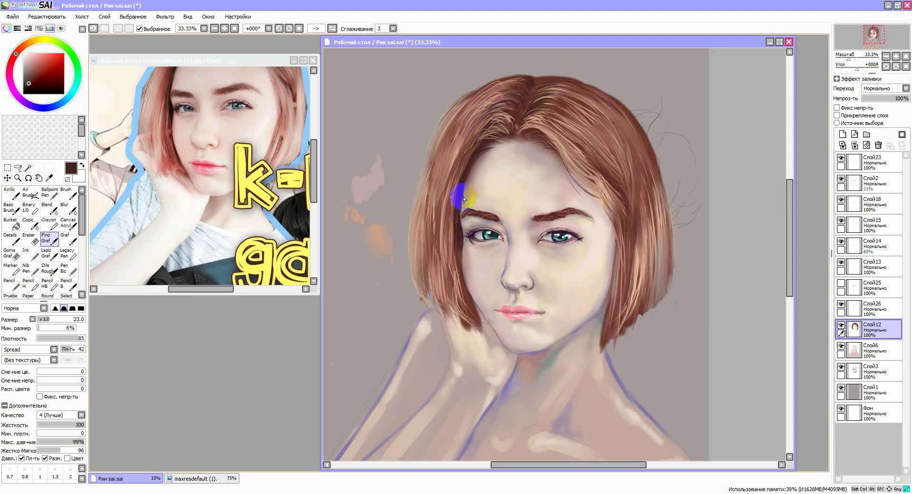
pyautogui.moveTo(466, 192); pyautogui.dragTo(484, 152)
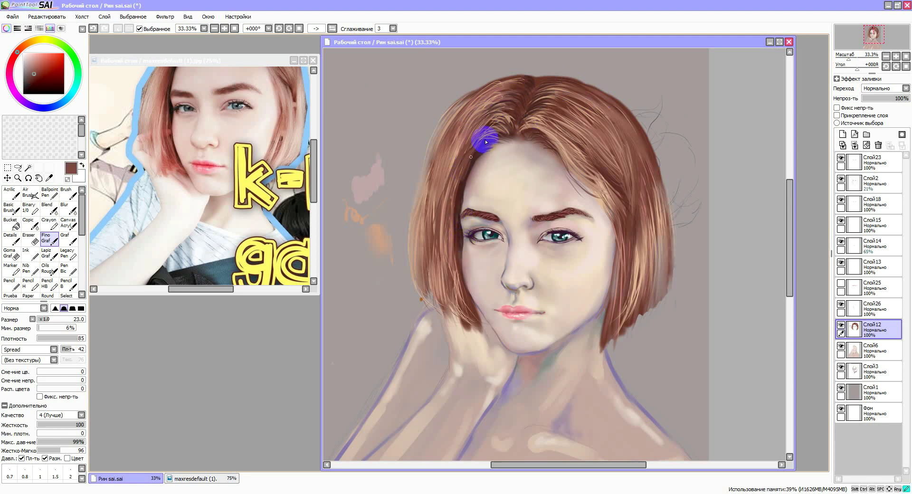
pyautogui.rightClick(459, 239)
pyautogui.moveTo(480, 314); pyautogui.dragTo(464, 288)
pyautogui.click(478, 307)
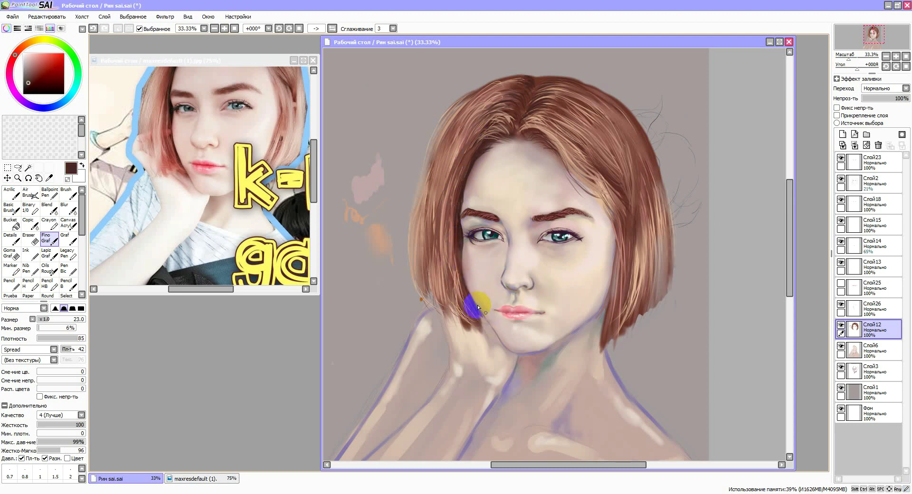
# Step: Add a new layer on top of the stack and draw the contour line down the bridge of the nose
pyautogui.click(845, 159)
pyautogui.click(843, 134)
pyautogui.scroll(3, 542, 232)
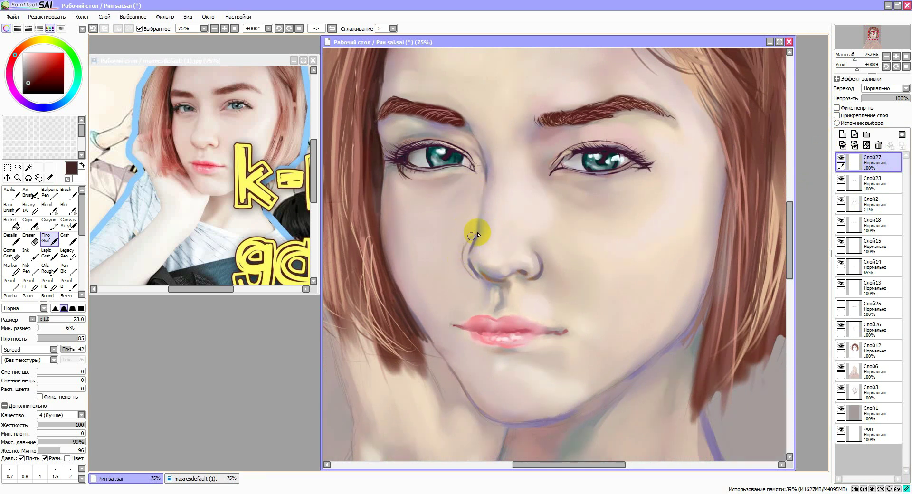
pyautogui.moveTo(485, 171); pyautogui.dragTo(478, 215)
pyautogui.press('e')
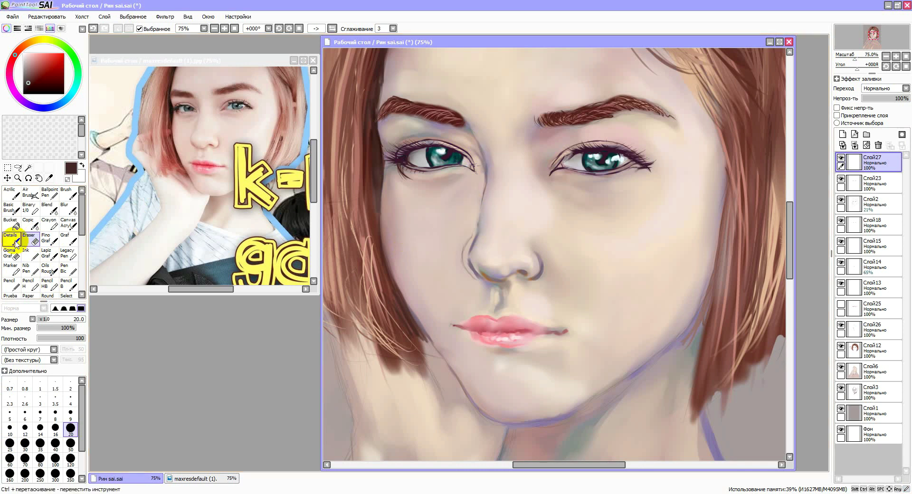
pyautogui.press('b')
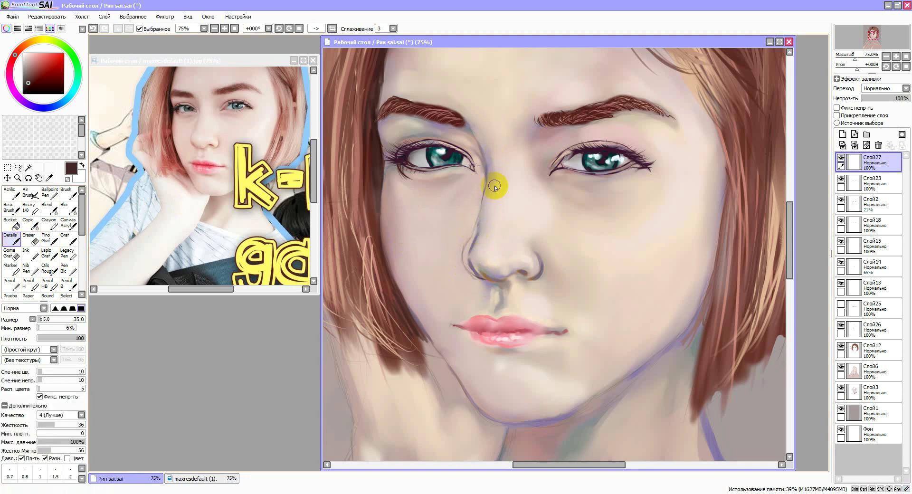
# Step: Erase part of the old contour around the left nostril on Слой15
pyautogui.click(841, 243)
pyautogui.click(869, 244)
pyautogui.click(30, 237)
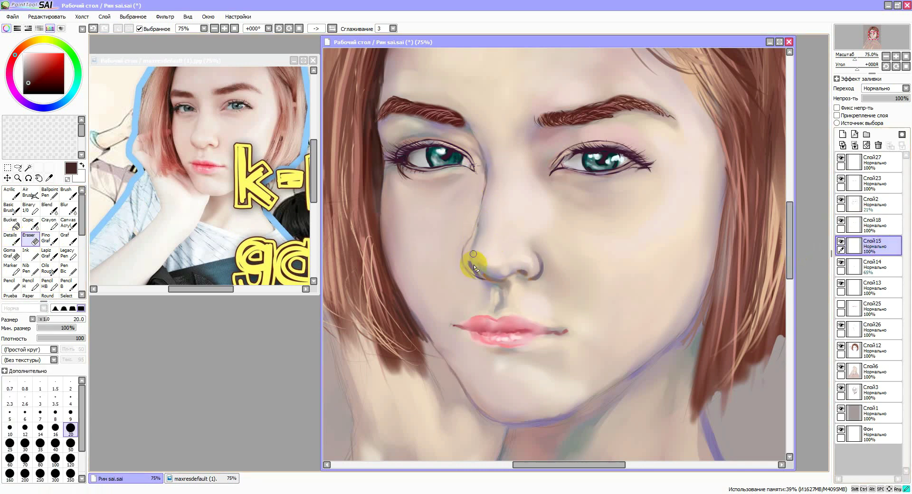
# Step: Move Слой27 directly above Слой15 and merge it down into Слой15
pyautogui.moveTo(880, 160); pyautogui.dragTo(881, 230)
pyautogui.click(841, 158)
pyautogui.click(842, 158)
pyautogui.click(879, 226)
pyautogui.click(843, 145)
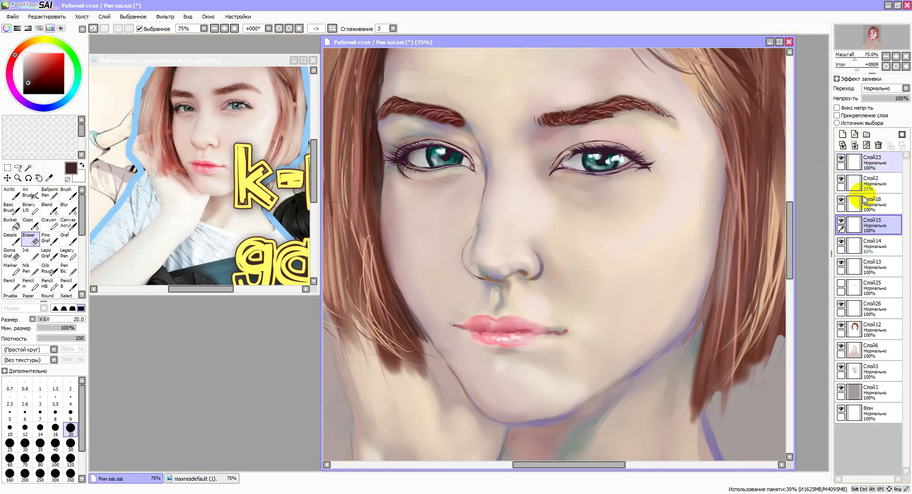
pyautogui.click(842, 221)
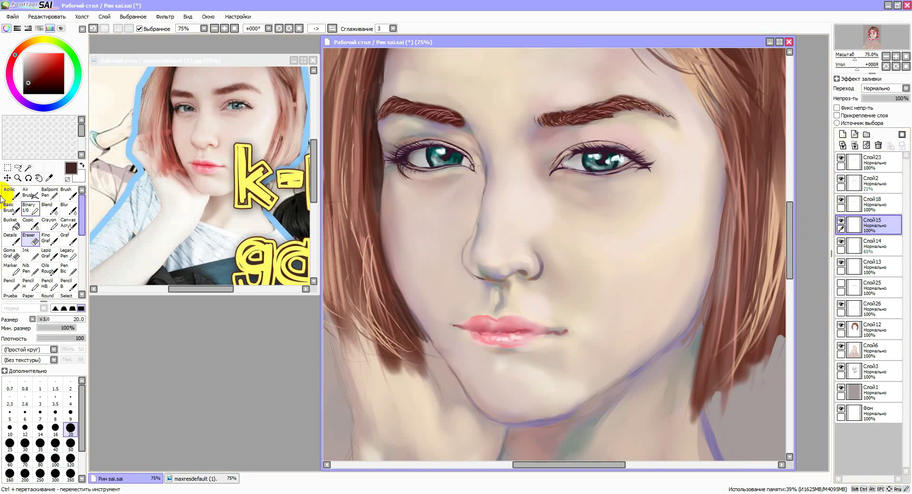
# Step: Redraw the left nostril contour on Слой15 using construction lines over the nose tip, and erase the construction lines
pyautogui.press('v')
pyautogui.moveTo(514, 219)
pyautogui.mouseDown()
pyautogui.moveTo(478, 258)
pyautogui.moveTo(480, 286)
pyautogui.moveTo(509, 261)
pyautogui.moveTo(539, 272)
pyautogui.moveTo(503, 280)
pyautogui.moveTo(524, 266)
pyautogui.moveTo(463, 252)
pyautogui.moveTo(505, 234)
pyautogui.moveTo(516, 265)
pyautogui.moveTo(533, 248)
pyautogui.moveTo(508, 234)
pyautogui.moveTo(531, 259)
pyautogui.mouseUp()
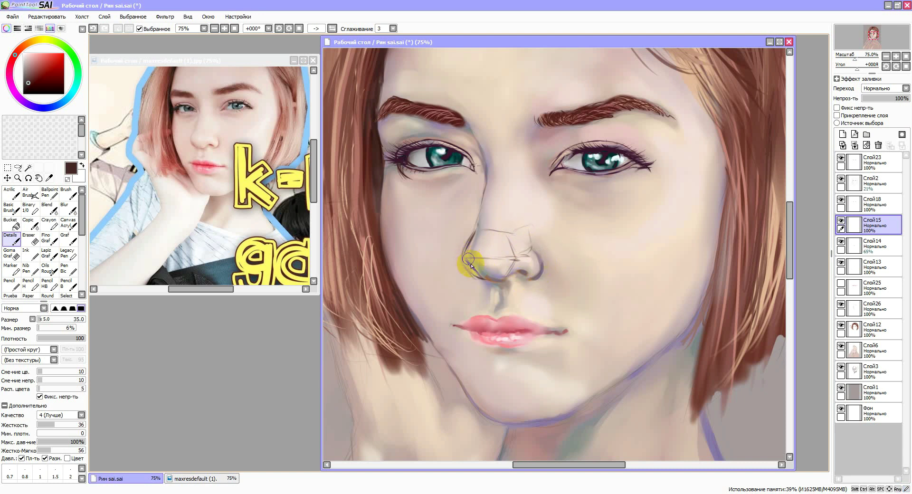
pyautogui.press('e')
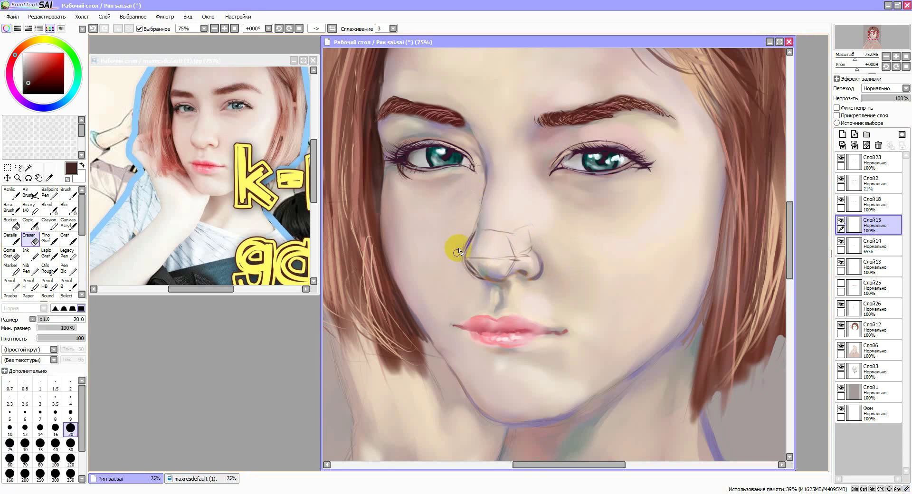
pyautogui.moveTo(482, 257)
pyautogui.mouseDown()
pyautogui.moveTo(506, 258)
pyautogui.moveTo(509, 267)
pyautogui.moveTo(511, 245)
pyautogui.moveTo(528, 233)
pyautogui.moveTo(627, 248)
pyautogui.mouseUp()
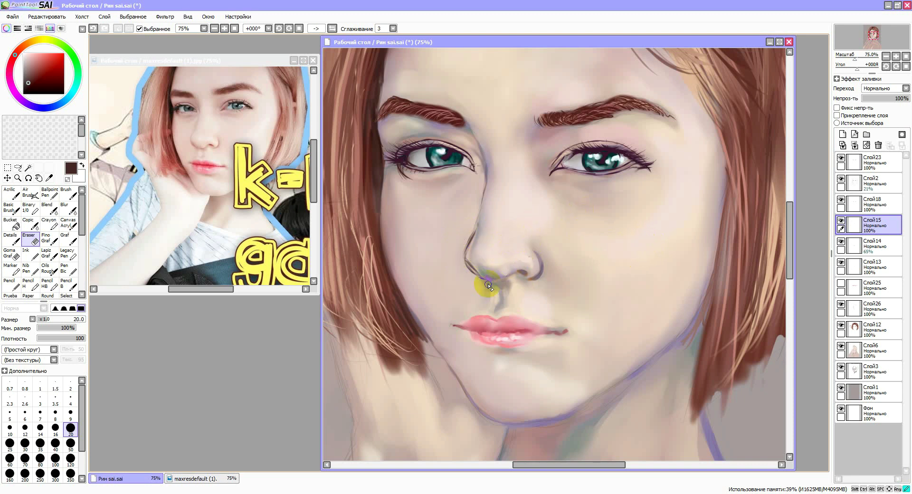
# Step: Add a new layer above Слой6 and paint the nose's side and underside with the Details brush in a sampled purple-grey
pyautogui.keyDown('ctrl'); pyautogui.keyDown('shift'); pyautogui.click(579, 273); pyautogui.keyUp('shift'); pyautogui.keyUp('ctrl')
pyautogui.click(843, 135)
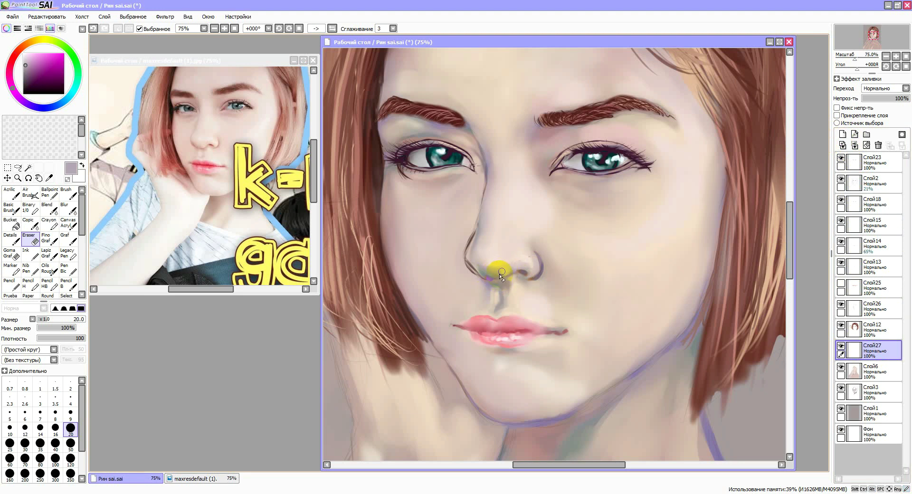
pyautogui.click(11, 239)
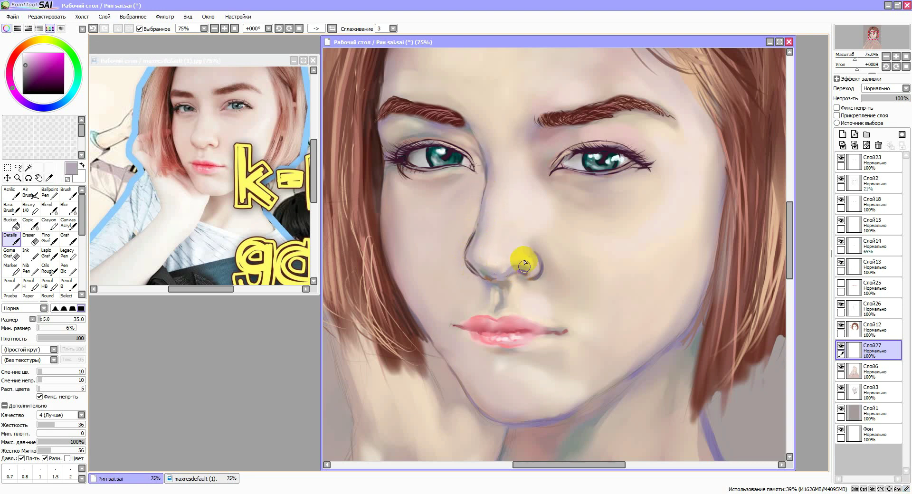
pyautogui.rightClick(484, 269)
pyautogui.moveTo(471, 239); pyautogui.dragTo(480, 219)
pyautogui.moveTo(470, 266); pyautogui.dragTo(495, 283)
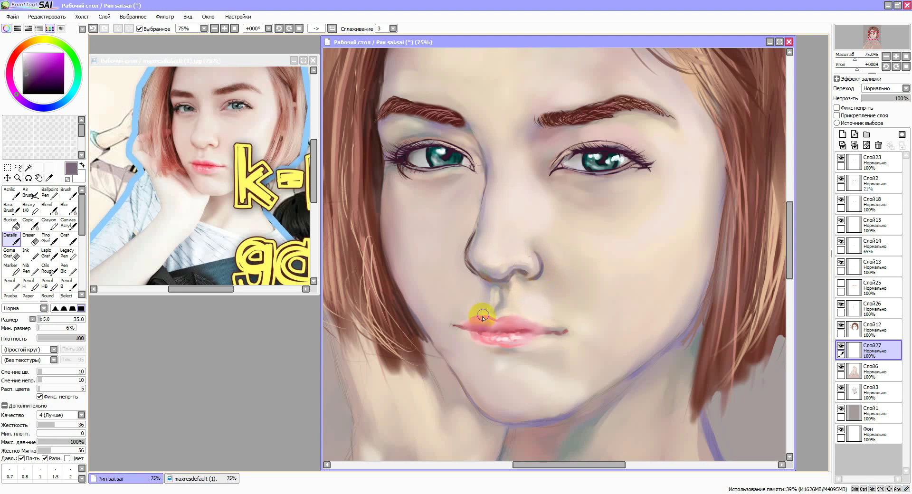
# Step: Clean up and soften the shading around the nostrils on Слой27 using the Eraser and the Goma Graf eraser
pyautogui.click(30, 238)
pyautogui.press('e')
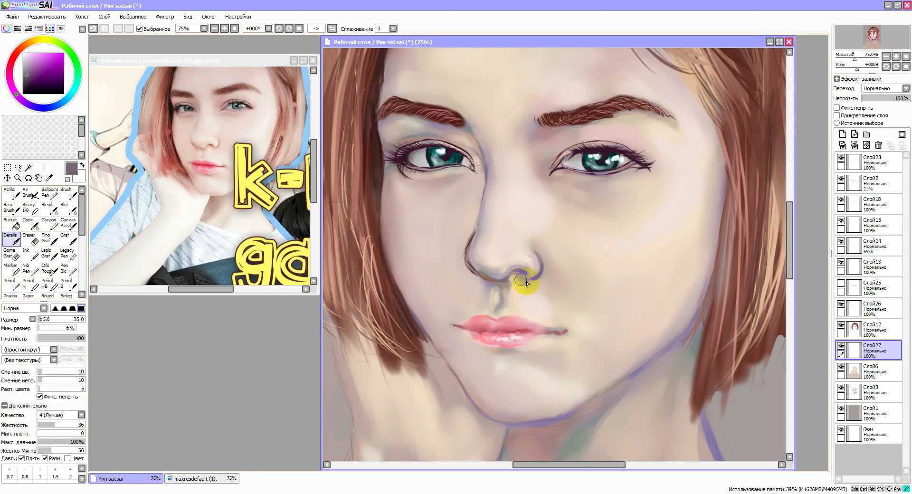
pyautogui.click(18, 254)
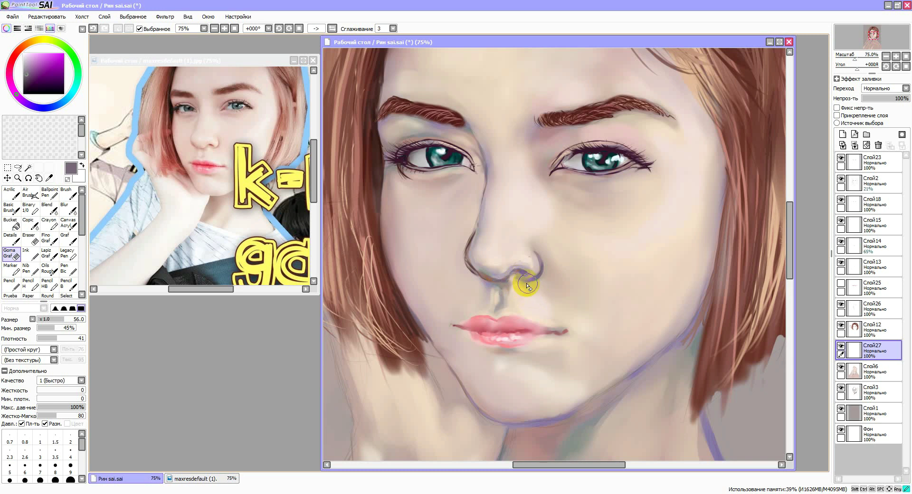
pyautogui.doubleClick(886, 56)
pyautogui.scroll(2, 560, 238)
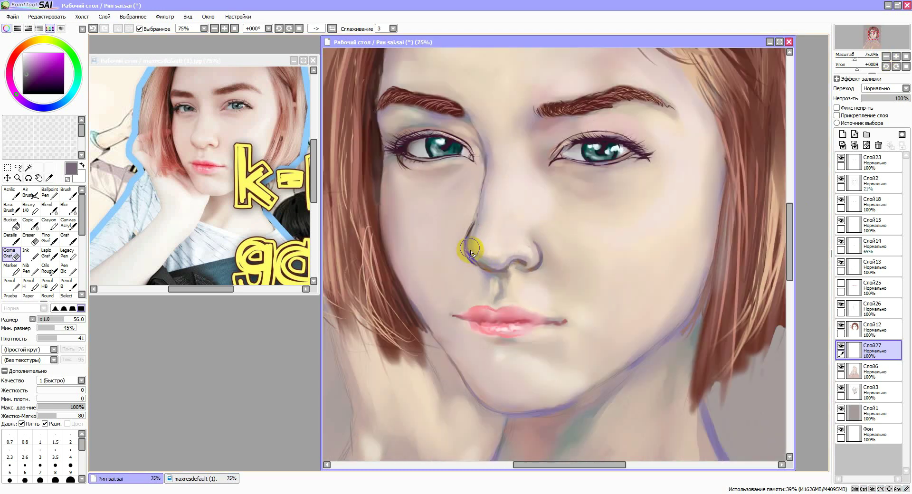
pyautogui.press('e')
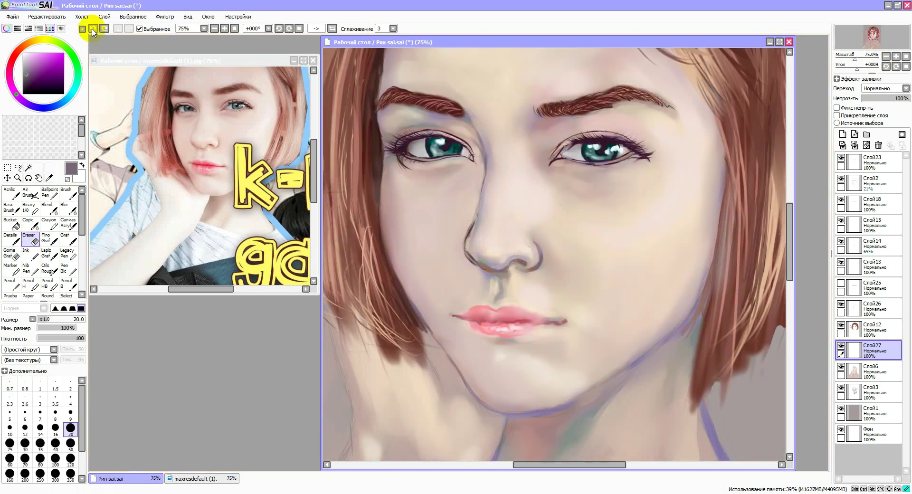
# Step: Move Слой15 to the top of the stack and sketch construction lines over the nose tip and nostrils on it
pyautogui.moveTo(884, 226); pyautogui.dragTo(890, 156)
pyautogui.click(841, 158)
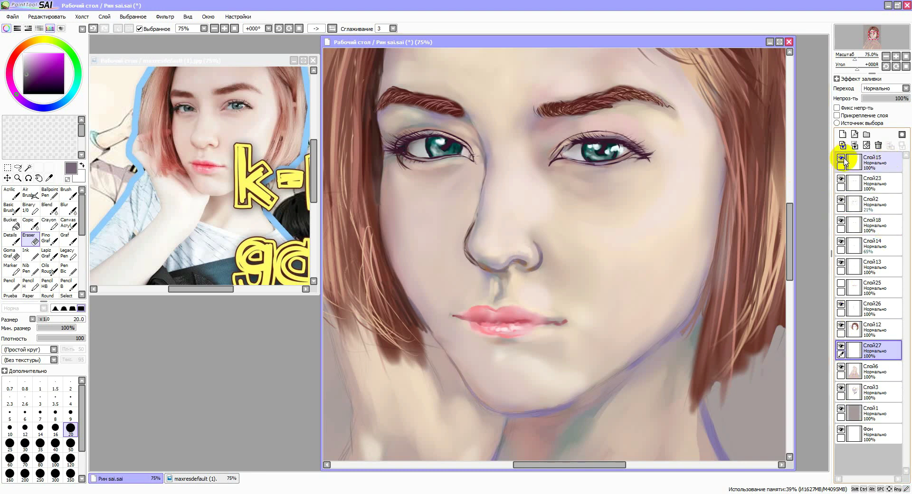
pyautogui.click(877, 159)
pyautogui.click(841, 158)
pyautogui.click(12, 239)
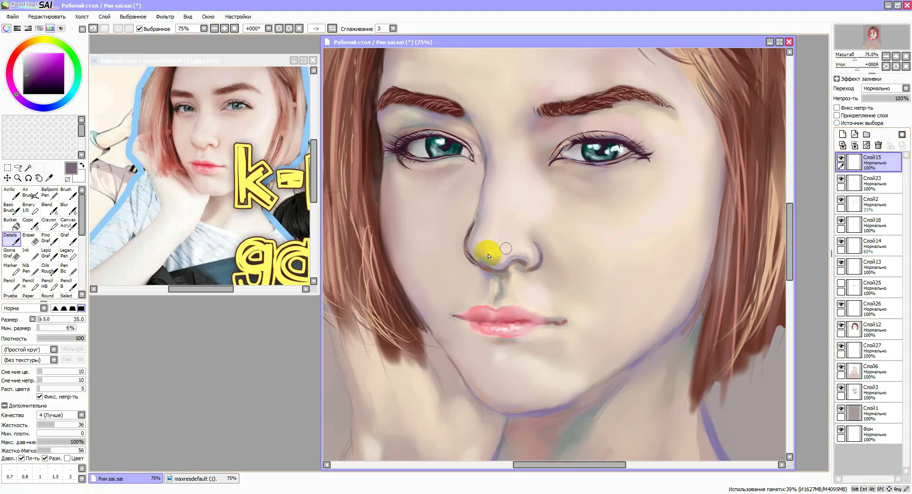
pyautogui.moveTo(452, 253)
pyautogui.mouseDown()
pyautogui.moveTo(458, 217)
pyautogui.moveTo(485, 190)
pyautogui.moveTo(474, 212)
pyautogui.moveTo(480, 181)
pyautogui.moveTo(451, 256)
pyautogui.moveTo(450, 180)
pyautogui.moveTo(458, 249)
pyautogui.moveTo(457, 221)
pyautogui.moveTo(456, 244)
pyautogui.moveTo(476, 221)
pyautogui.moveTo(514, 234)
pyautogui.moveTo(502, 259)
pyautogui.mouseUp()
pyautogui.moveTo(495, 207)
pyautogui.mouseDown()
pyautogui.moveTo(464, 218)
pyautogui.moveTo(477, 268)
pyautogui.moveTo(515, 248)
pyautogui.moveTo(495, 234)
pyautogui.moveTo(495, 207)
pyautogui.moveTo(499, 224)
pyautogui.moveTo(489, 227)
pyautogui.moveTo(509, 238)
pyautogui.moveTo(532, 232)
pyautogui.moveTo(464, 227)
pyautogui.mouseUp()
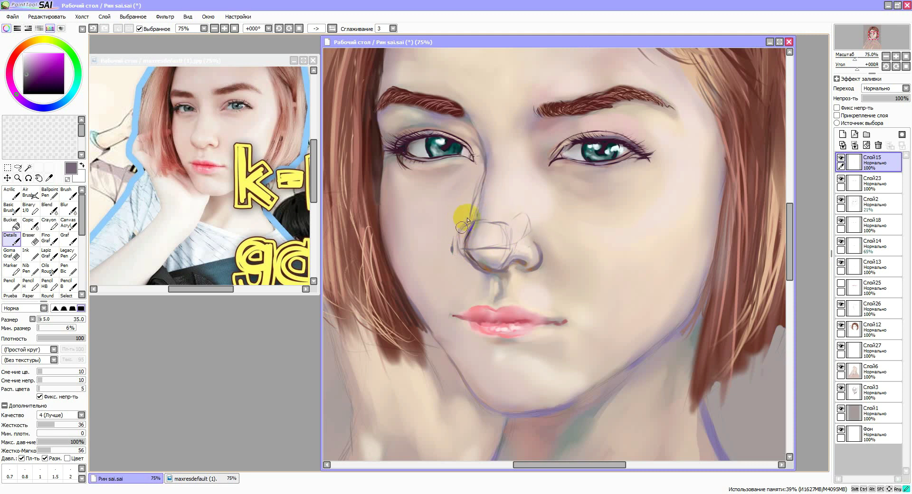
# Step: Erase excess shading around the nose tip on Слой27 and the stray mark beside the left nostril on Слой15
pyautogui.moveTo(855, 59); pyautogui.dragTo(849, 59)
pyautogui.scroll(4, 530, 251)
pyautogui.click(876, 350)
pyautogui.click(34, 237)
pyautogui.moveTo(504, 227)
pyautogui.mouseDown()
pyautogui.moveTo(498, 248)
pyautogui.moveTo(566, 269)
pyautogui.moveTo(586, 259)
pyautogui.mouseUp()
pyautogui.click(841, 368)
pyautogui.click(840, 368)
pyautogui.click(870, 164)
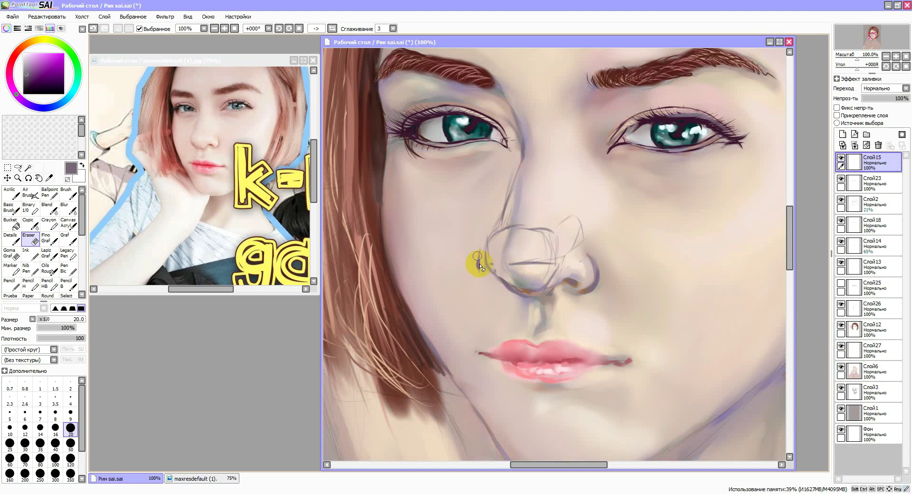
# Step: Redraw the left nostril outline on Слой15 with the Details brush and erase surplus construction lines over the nose tip
pyautogui.click(12, 239)
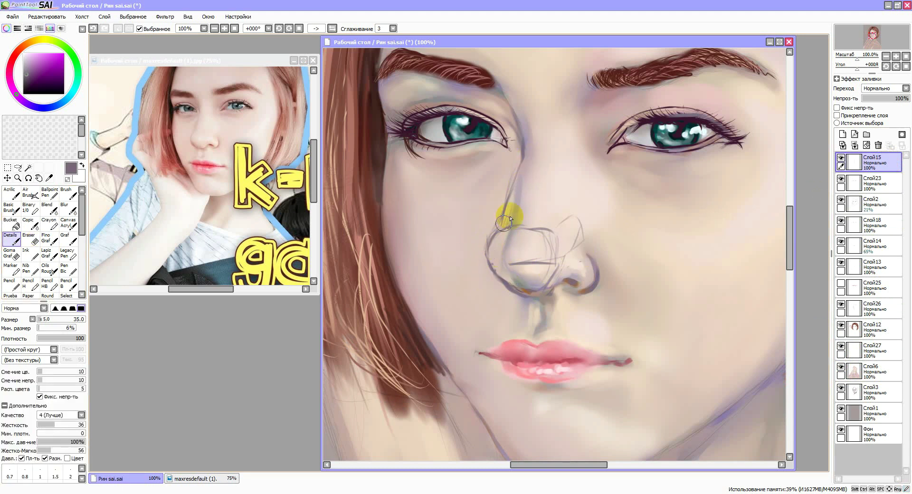
pyautogui.click(93, 29)
pyautogui.moveTo(497, 268); pyautogui.dragTo(524, 297)
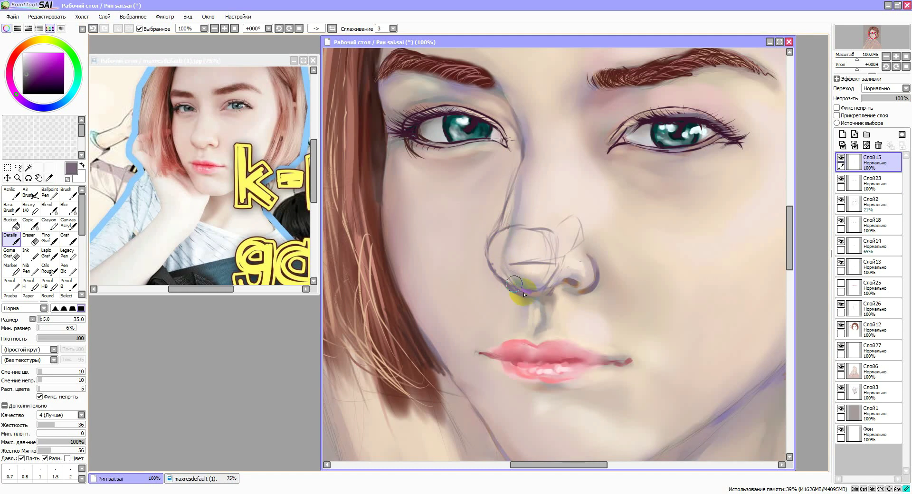
pyautogui.click(29, 239)
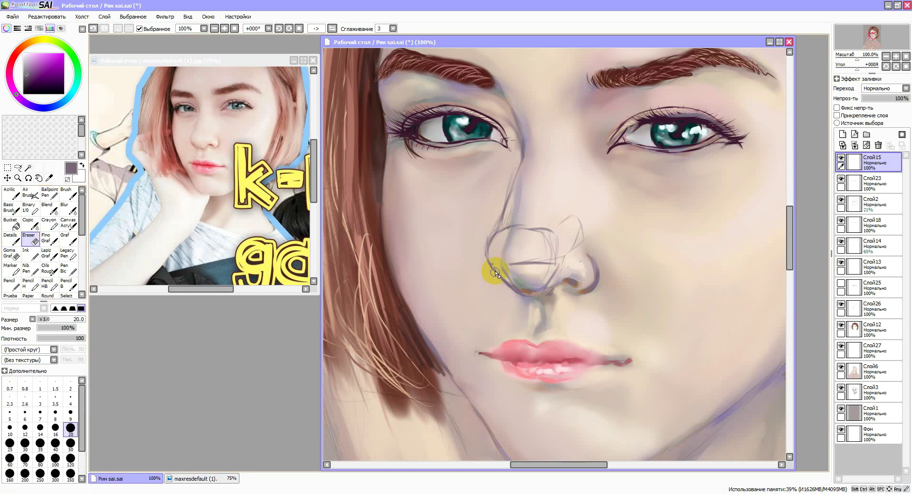
pyautogui.moveTo(549, 258)
pyautogui.mouseDown()
pyautogui.moveTo(505, 250)
pyautogui.moveTo(490, 222)
pyautogui.moveTo(518, 223)
pyautogui.moveTo(506, 226)
pyautogui.moveTo(531, 152)
pyautogui.moveTo(537, 214)
pyautogui.moveTo(553, 172)
pyautogui.mouseUp()
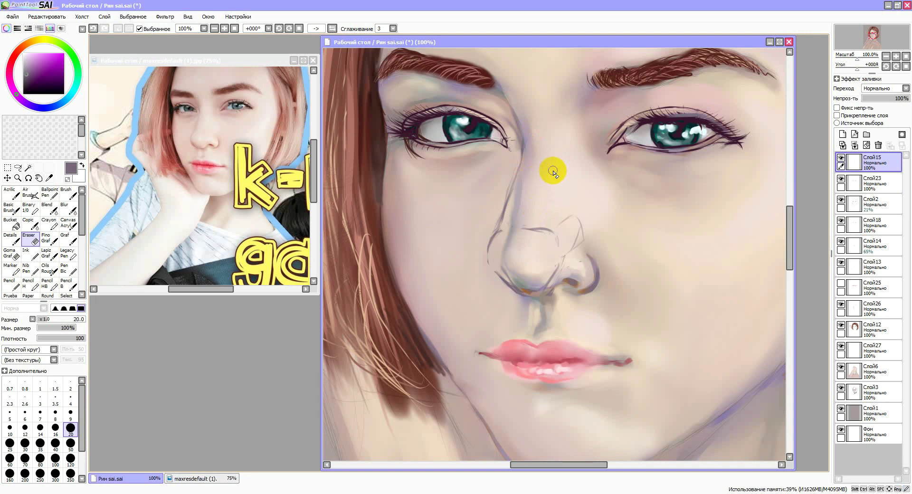
pyautogui.moveTo(509, 269)
pyautogui.mouseDown()
pyautogui.moveTo(547, 284)
pyautogui.moveTo(496, 273)
pyautogui.moveTo(490, 263)
pyautogui.moveTo(535, 308)
pyautogui.moveTo(490, 254)
pyautogui.moveTo(531, 268)
pyautogui.moveTo(493, 262)
pyautogui.moveTo(489, 269)
pyautogui.moveTo(522, 250)
pyautogui.moveTo(488, 257)
pyautogui.mouseUp()
pyautogui.click(11, 239)
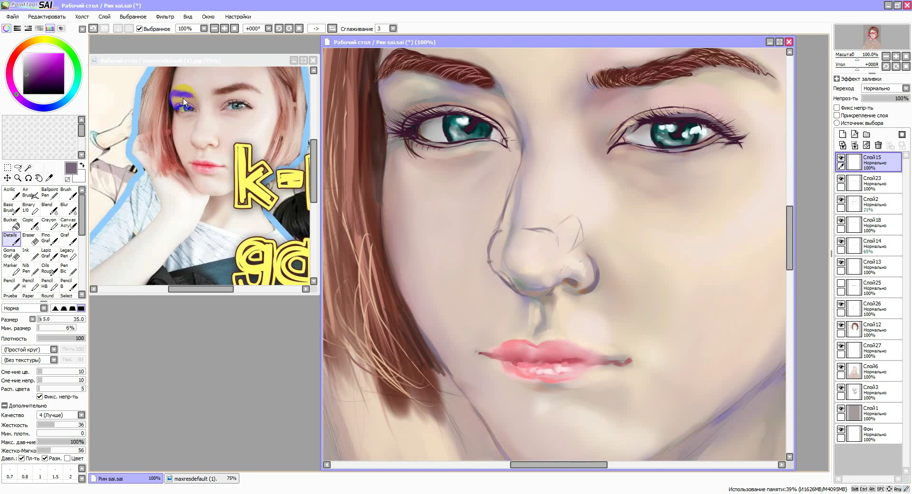
# Step: Redraw the nose's left contour on Слой15 with the Details brush to match the reference, erasing surplus line beside the nose tip
pyautogui.click(278, 93)
pyautogui.click(224, 29)
pyautogui.click(224, 28)
pyautogui.click(225, 29)
pyautogui.moveTo(314, 176); pyautogui.dragTo(317, 154)
pyautogui.click(515, 277)
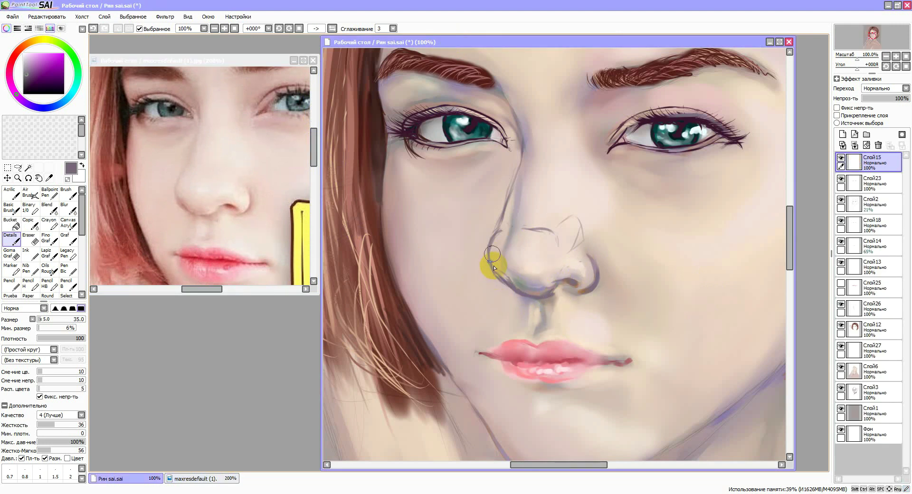
pyautogui.press('e')
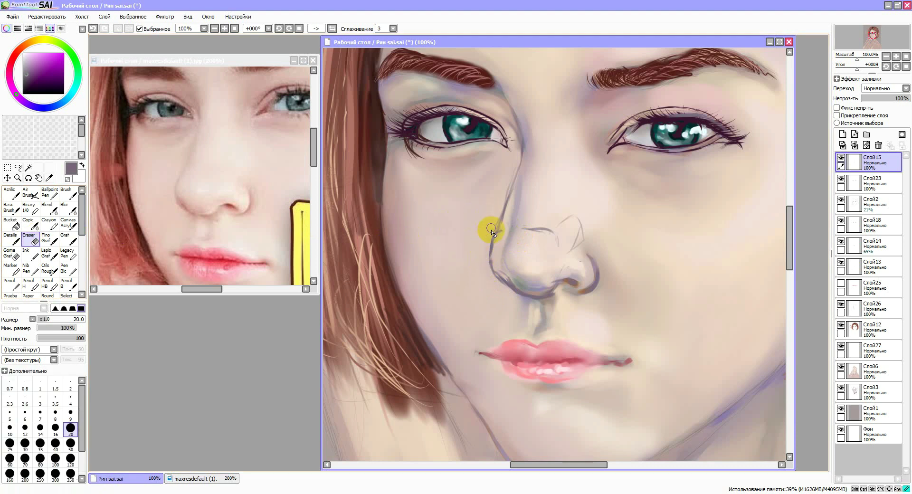
pyautogui.click(11, 239)
pyautogui.moveTo(498, 234); pyautogui.dragTo(507, 203)
# Step: Refine the contour from the nose bridge to the underside at brush size 10 and erase the construction lines over the tip
pyautogui.click(82, 479)
pyautogui.click(10, 472)
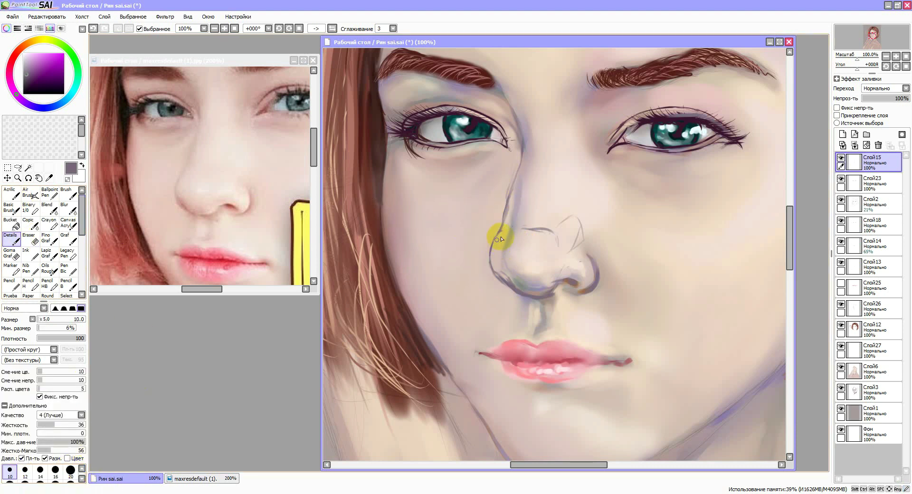
pyautogui.press('e')
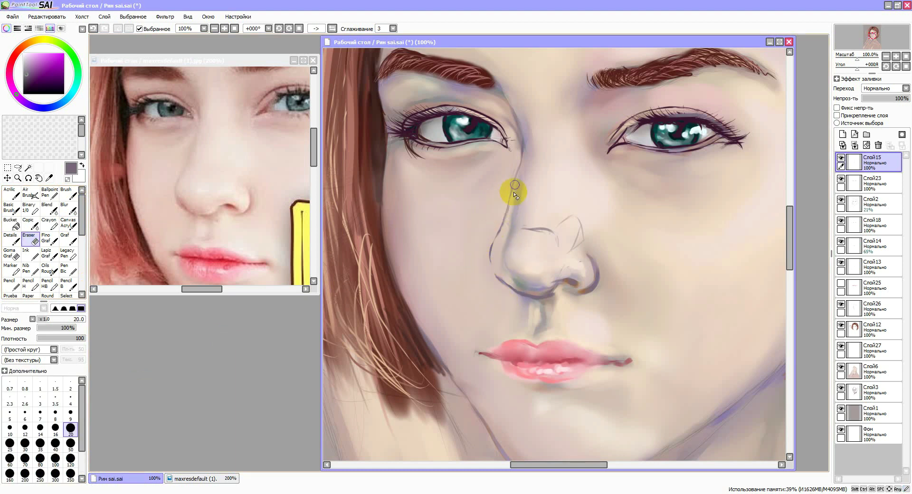
pyautogui.press('e')
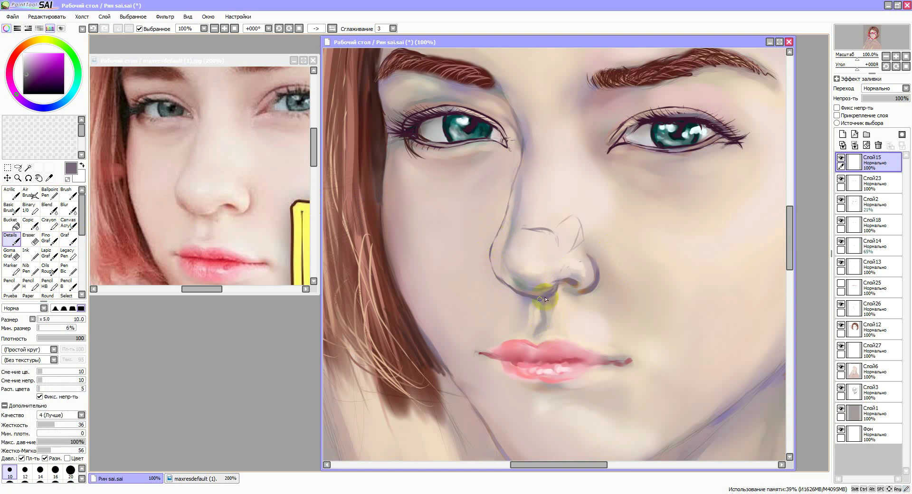
pyautogui.press('e')
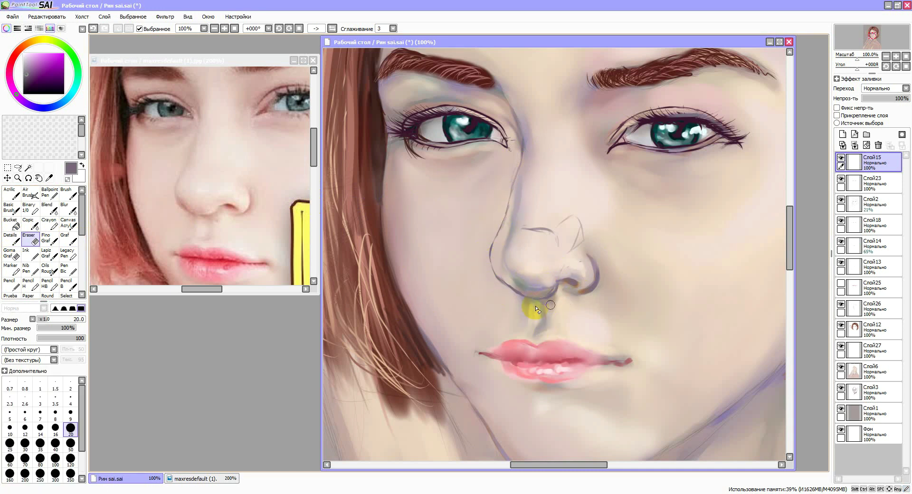
pyautogui.press('e')
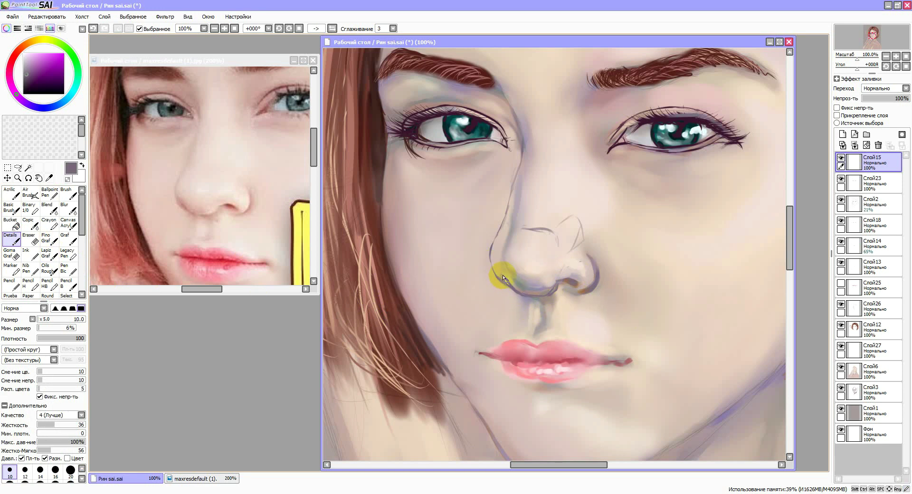
pyautogui.press('e')
pyautogui.moveTo(542, 239)
pyautogui.mouseDown()
pyautogui.moveTo(574, 246)
pyautogui.moveTo(558, 267)
pyautogui.mouseUp()
pyautogui.click(883, 350)
pyautogui.keyDown('alt'); pyautogui.click(530, 288); pyautogui.keyUp('alt')
pyautogui.click(53, 210)
pyautogui.click(69, 210)
pyautogui.moveTo(448, 257); pyautogui.dragTo(438, 317)
pyautogui.click(94, 29)
pyautogui.click(841, 347)
pyautogui.click(841, 347)
pyautogui.click(31, 224)
pyautogui.moveTo(430, 220)
pyautogui.mouseDown()
pyautogui.moveTo(428, 254)
pyautogui.moveTo(447, 226)
pyautogui.mouseUp()
pyautogui.click(93, 29)
pyautogui.keyDown('alt'); pyautogui.click(560, 278); pyautogui.keyUp('alt')
pyautogui.moveTo(484, 181); pyautogui.dragTo(473, 199)
pyautogui.click(68, 283)
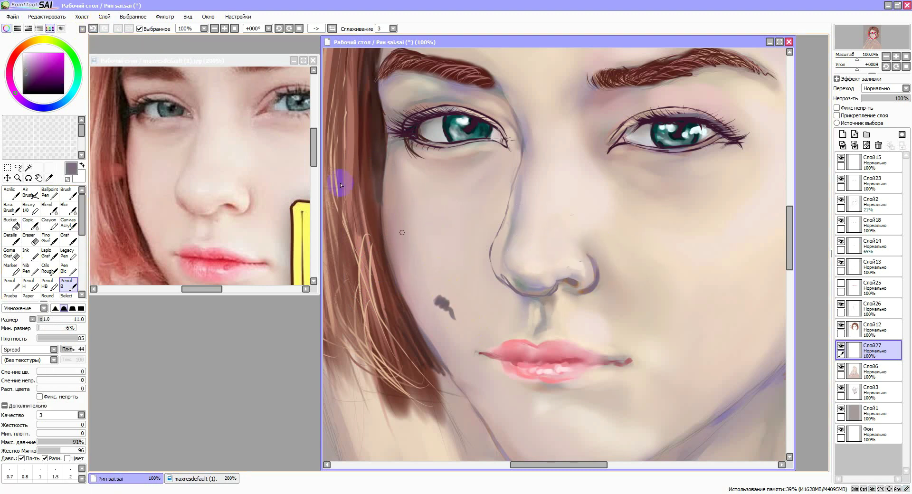
pyautogui.keyDown('alt'); pyautogui.click(538, 294); pyautogui.keyUp('alt')
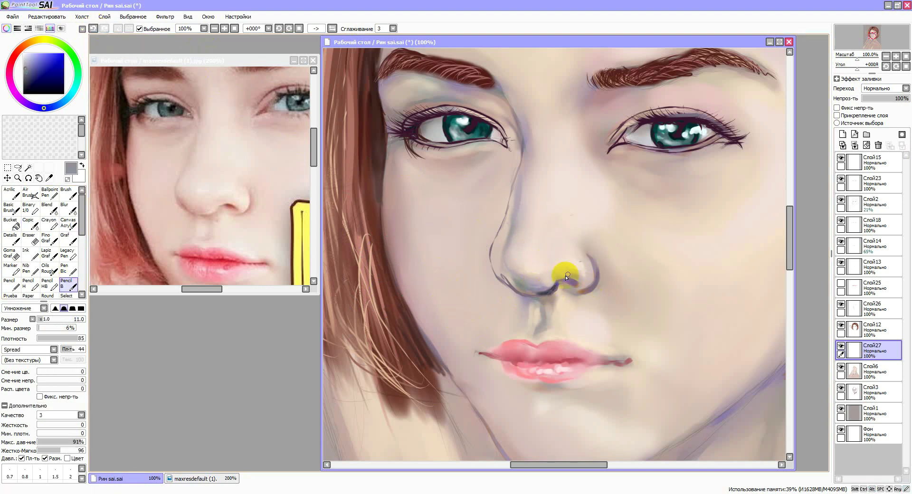
# Step: Paint light sampled skin tones along the nose bridge on Слой6 with the Oils Rough brush at size 20
pyautogui.click(47, 268)
pyautogui.moveTo(443, 262)
pyautogui.mouseDown()
pyautogui.moveTo(448, 257)
pyautogui.moveTo(452, 306)
pyautogui.mouseUp()
pyautogui.click(94, 28)
pyautogui.click(12, 472)
pyautogui.click(41, 471)
pyautogui.hotkey('ctrl', 'z')
pyautogui.click(874, 369)
pyautogui.keyDown('alt'); pyautogui.click(509, 239); pyautogui.keyUp('alt')
pyautogui.click(71, 478)
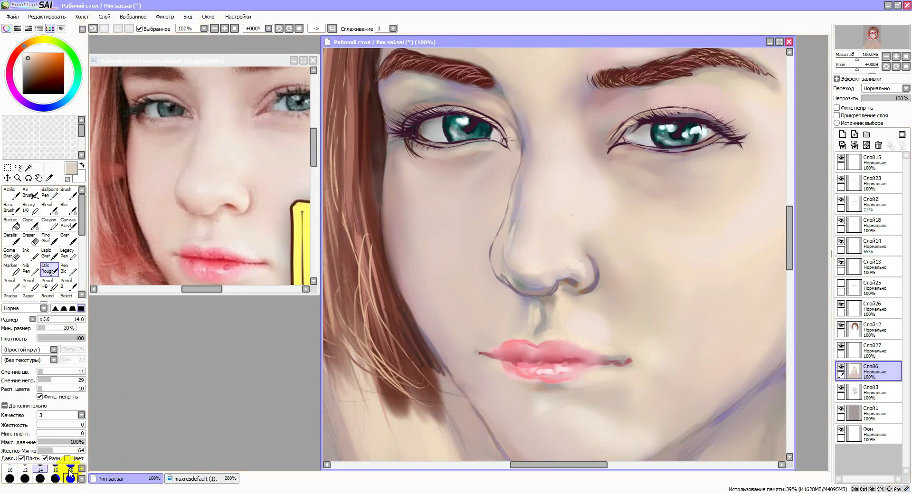
pyautogui.keyDown('alt'); pyautogui.click(518, 199); pyautogui.keyUp('alt')
pyautogui.moveTo(521, 166)
pyautogui.mouseDown()
pyautogui.moveTo(517, 241)
pyautogui.moveTo(493, 254)
pyautogui.mouseUp()
pyautogui.moveTo(528, 213); pyautogui.dragTo(512, 236)
pyautogui.keyDown('alt'); pyautogui.click(533, 212); pyautogui.keyUp('alt')
pyautogui.moveTo(530, 171)
pyautogui.mouseDown()
pyautogui.moveTo(523, 218)
pyautogui.moveTo(524, 183)
pyautogui.mouseUp()
pyautogui.keyDown('alt'); pyautogui.click(536, 180); pyautogui.keyUp('alt')
# Step: Clean up the nose contour on Слой15 with the Eraser and repaint the bridge on Слой6 with the Oils Rough brush
pyautogui.click(869, 160)
pyautogui.press('e')
pyautogui.click(858, 348)
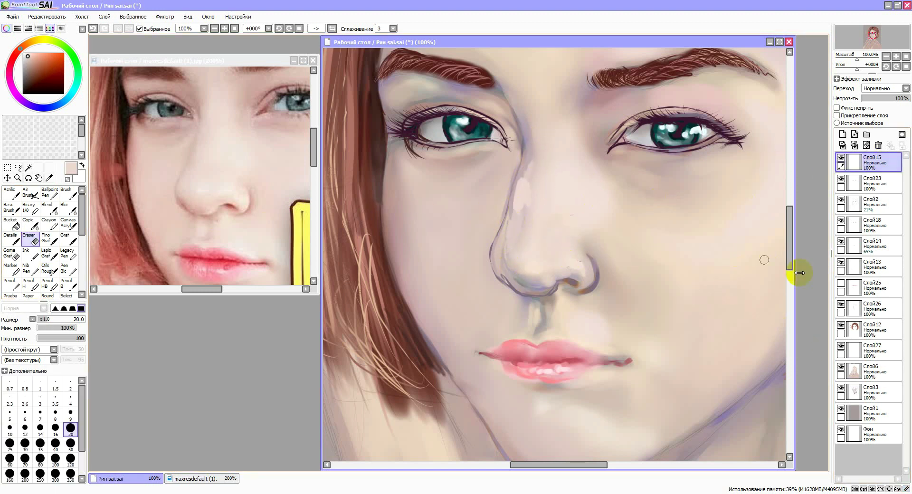
pyautogui.click(846, 372)
pyautogui.keyDown('alt'); pyautogui.click(532, 177); pyautogui.keyUp('alt')
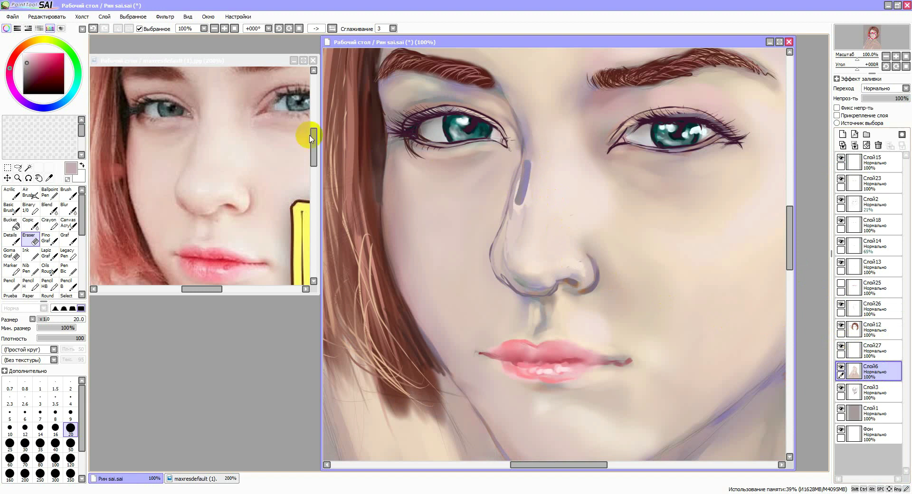
pyautogui.click(48, 269)
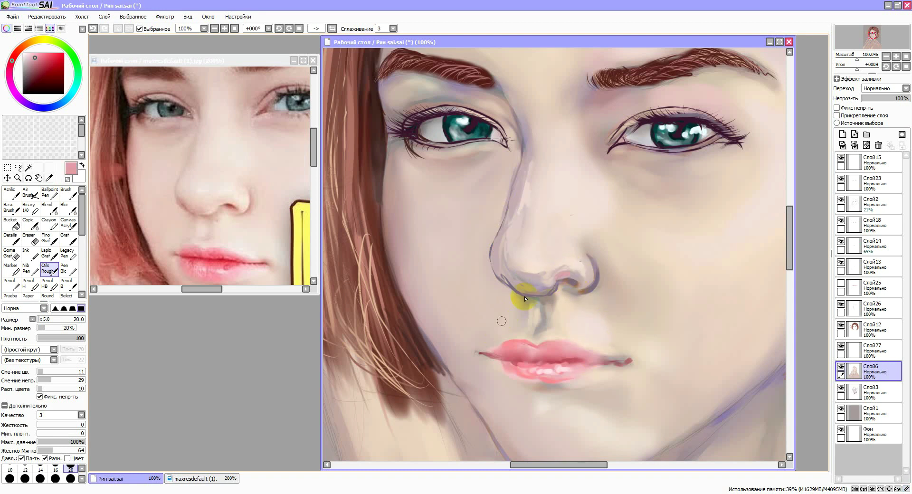
# Step: Paint pink tones over the nose bridge and tip on Слой6 with the Oils Rough brush at size 35
pyautogui.rightClick(718, 103)
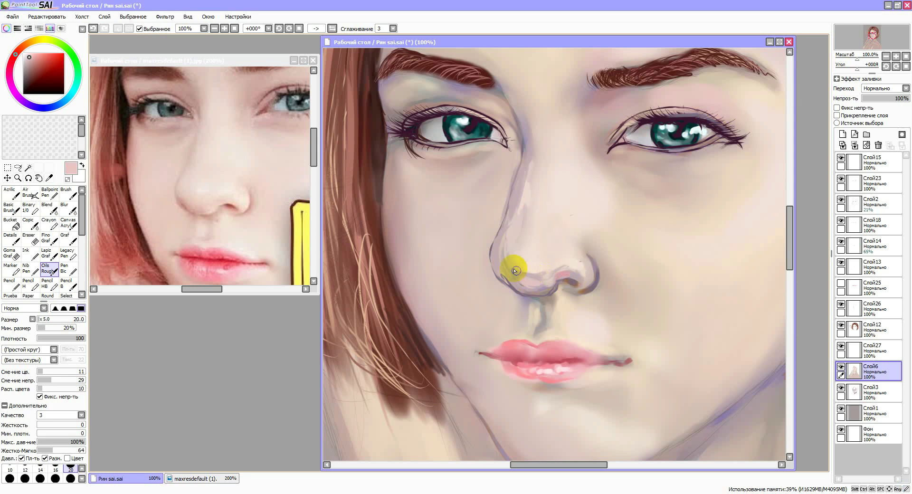
pyautogui.press(']')
pyautogui.press(']')
pyautogui.press(']')
pyautogui.moveTo(507, 246); pyautogui.dragTo(583, 245)
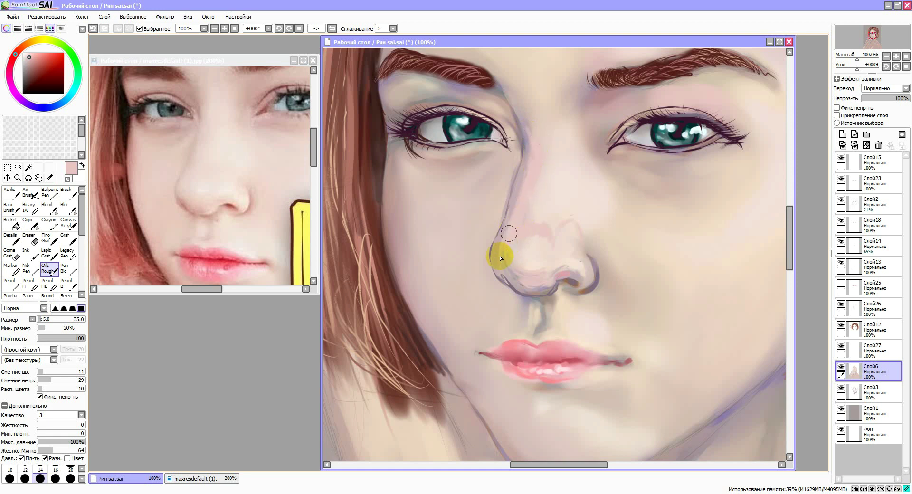
pyautogui.moveTo(544, 237)
pyautogui.mouseDown()
pyautogui.moveTo(584, 231)
pyautogui.moveTo(579, 199)
pyautogui.moveTo(586, 252)
pyautogui.moveTo(578, 232)
pyautogui.moveTo(599, 232)
pyautogui.mouseUp()
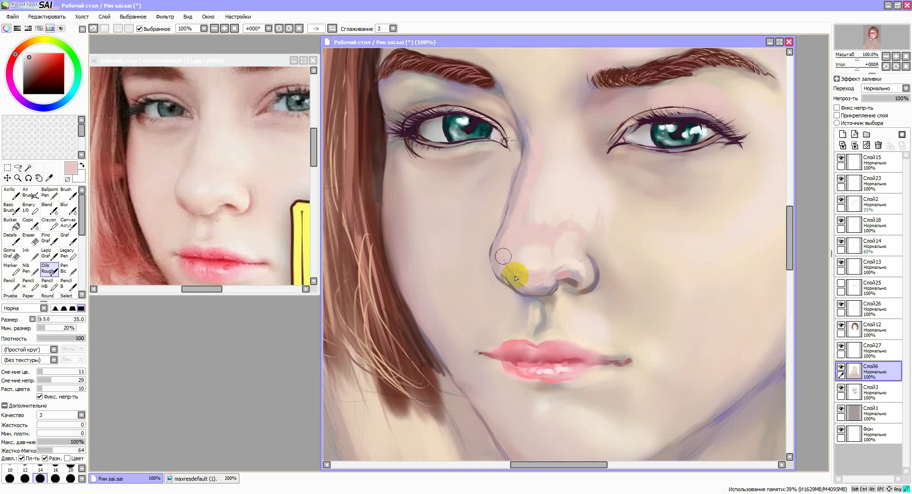
# Step: Erase excess shading under the nose tip on Слой27 and touch up the nose with sampled skin tone using the Fino Graf brush
pyautogui.click(871, 159)
pyautogui.click(30, 239)
pyautogui.click(873, 350)
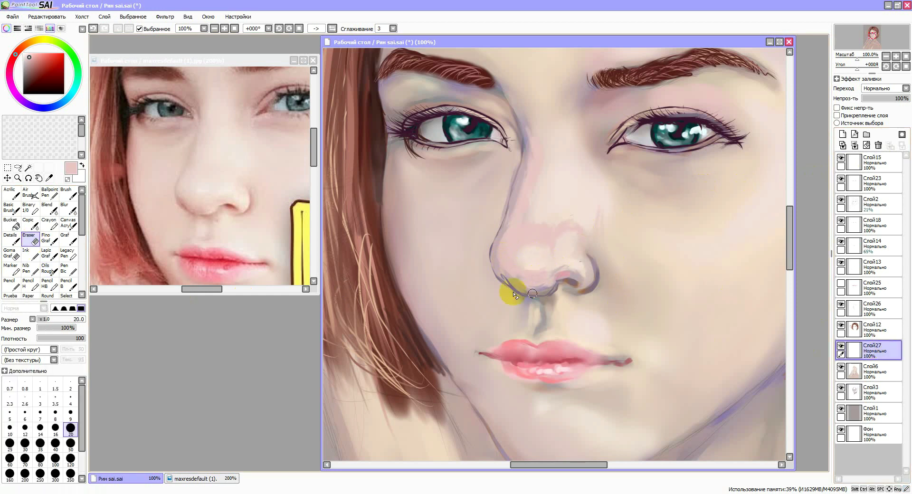
pyautogui.click(50, 210)
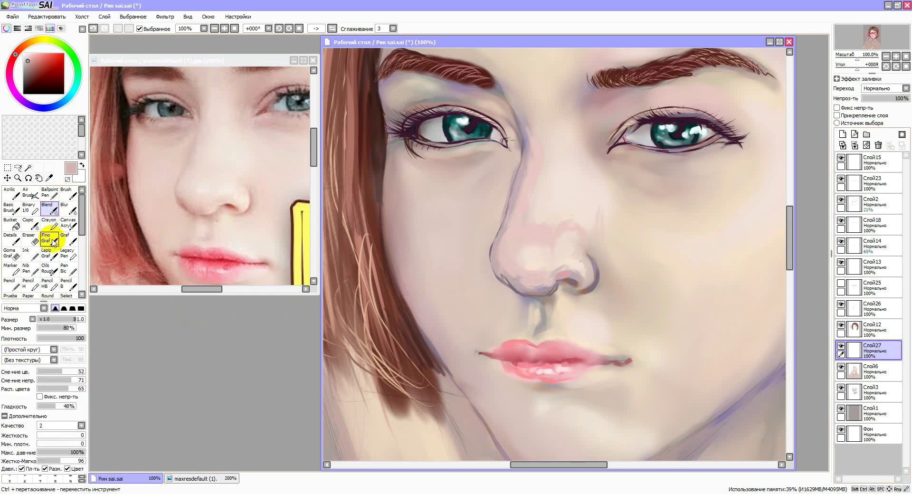
pyautogui.click(56, 236)
pyautogui.rightClick(518, 275)
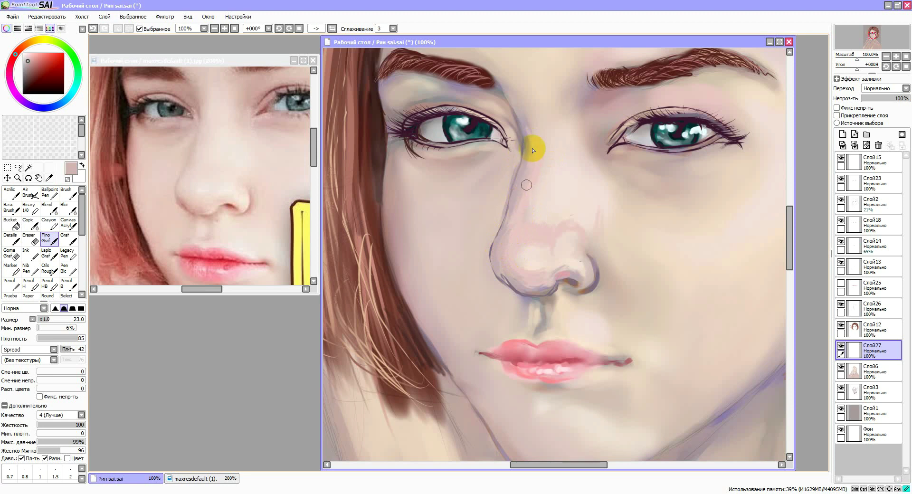
# Step: Smooth the skin tones along the nose bridge and tip on Слой27 with the Blend tool at size 35
pyautogui.click(50, 209)
pyautogui.moveTo(523, 212); pyautogui.dragTo(536, 183)
pyautogui.rightClick(541, 161)
pyautogui.moveTo(44, 302); pyautogui.dragTo(43, 267)
pyautogui.click(42, 473)
pyautogui.moveTo(537, 219); pyautogui.dragTo(563, 226)
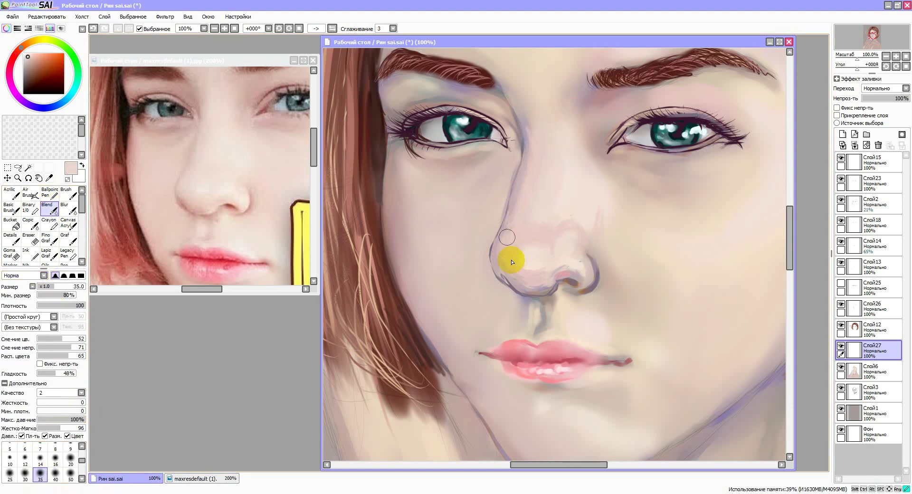
pyautogui.moveTo(502, 259)
pyautogui.mouseDown()
pyautogui.moveTo(529, 194)
pyautogui.moveTo(529, 163)
pyautogui.mouseUp()
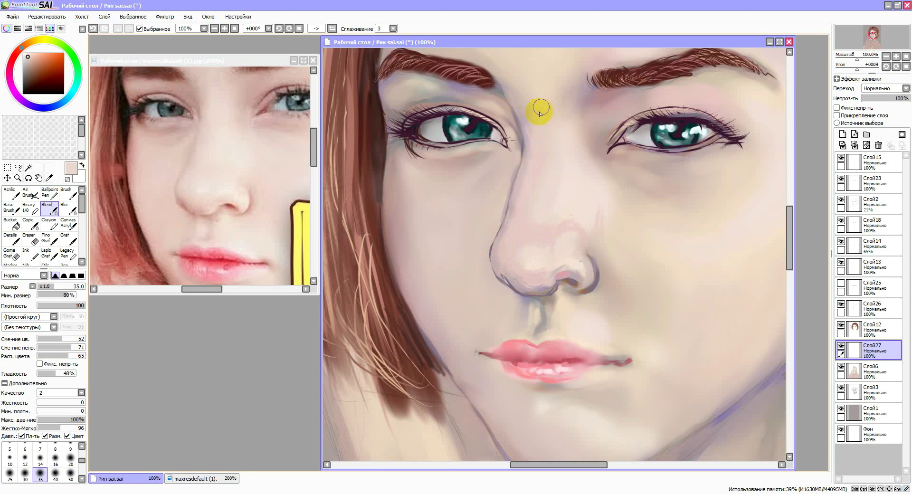
pyautogui.rightClick(536, 138)
# Step: Merge Слой27 down into Слой6 and blend the skin on the nose bridge and above the right nostril
pyautogui.hotkey('ctrl', 'e')
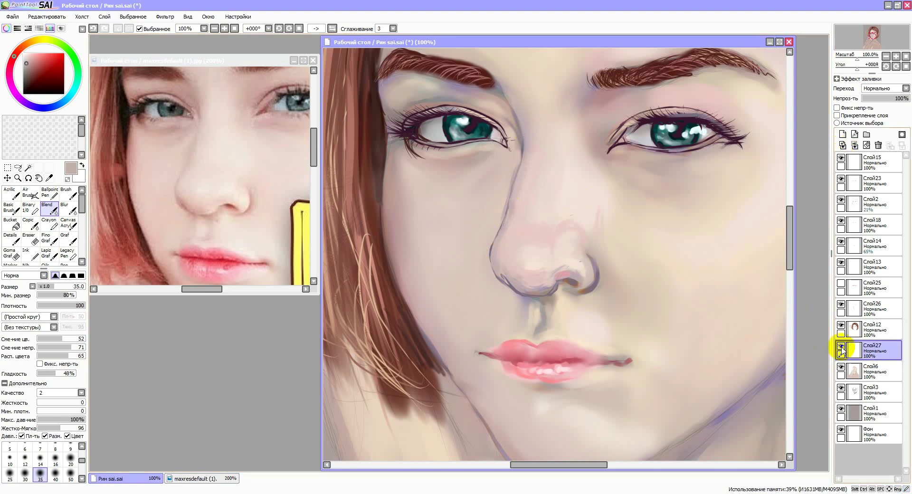
pyautogui.keyDown('alt'); pyautogui.click(555, 183); pyautogui.keyUp('alt')
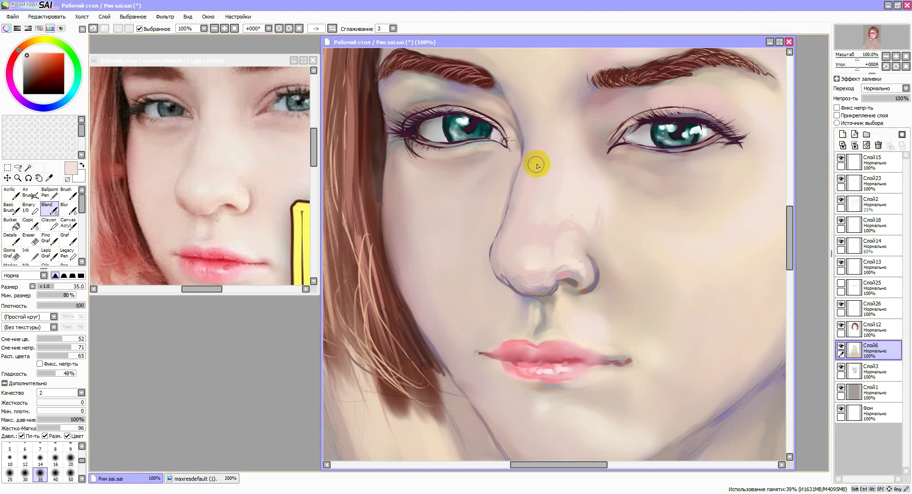
pyautogui.moveTo(560, 187)
pyautogui.mouseDown()
pyautogui.moveTo(544, 125)
pyautogui.moveTo(561, 119)
pyautogui.moveTo(561, 195)
pyautogui.mouseUp()
pyautogui.moveTo(587, 222)
pyautogui.mouseDown()
pyautogui.moveTo(575, 180)
pyautogui.moveTo(536, 251)
pyautogui.moveTo(519, 257)
pyautogui.moveTo(544, 257)
pyautogui.moveTo(528, 269)
pyautogui.moveTo(554, 271)
pyautogui.moveTo(585, 197)
pyautogui.moveTo(545, 285)
pyautogui.moveTo(523, 281)
pyautogui.moveTo(578, 240)
pyautogui.mouseUp()
# Step: Add a new layer above Слой6 and paint light highlights on the nostril and side of the nose with the Details brush at size 14
pyautogui.click(24, 227)
pyautogui.click(842, 134)
pyautogui.click(10, 238)
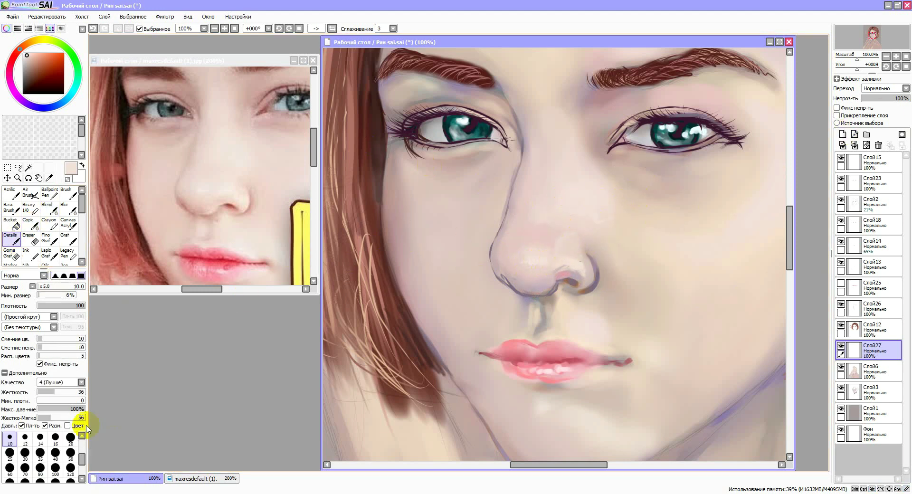
pyautogui.click(40, 438)
pyautogui.moveTo(581, 269); pyautogui.dragTo(546, 284)
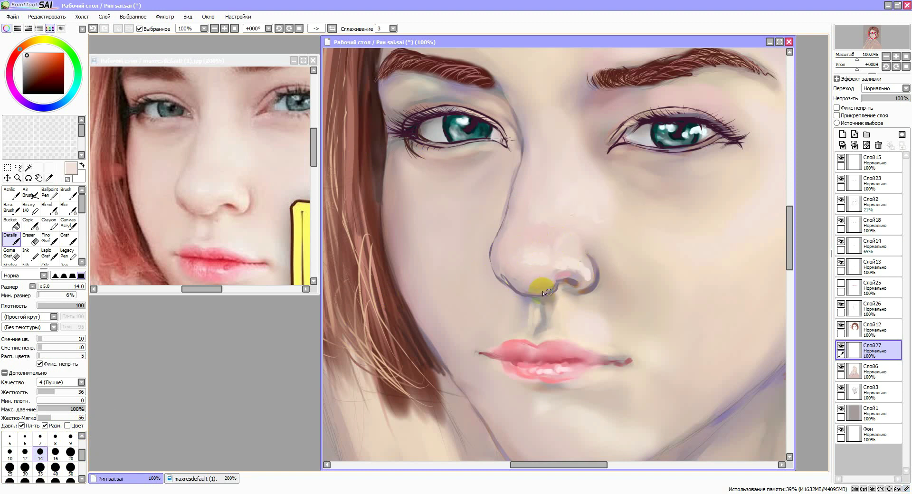
pyautogui.moveTo(603, 209); pyautogui.dragTo(613, 228)
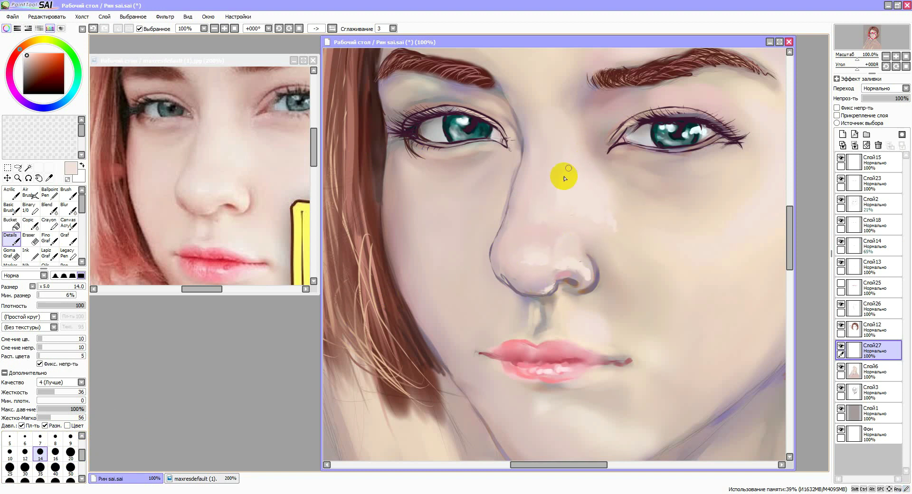
# Step: Paint light skin tone over the philtrum between the nose and upper lip on Слой27 with the Details brush
pyautogui.moveTo(776, 207); pyautogui.dragTo(664, 252)
pyautogui.moveTo(214, 289); pyautogui.dragTo(226, 290)
pyautogui.click(562, 306)
pyautogui.moveTo(422, 385)
pyautogui.mouseDown()
pyautogui.moveTo(421, 358)
pyautogui.moveTo(489, 367)
pyautogui.moveTo(418, 369)
pyautogui.mouseUp()
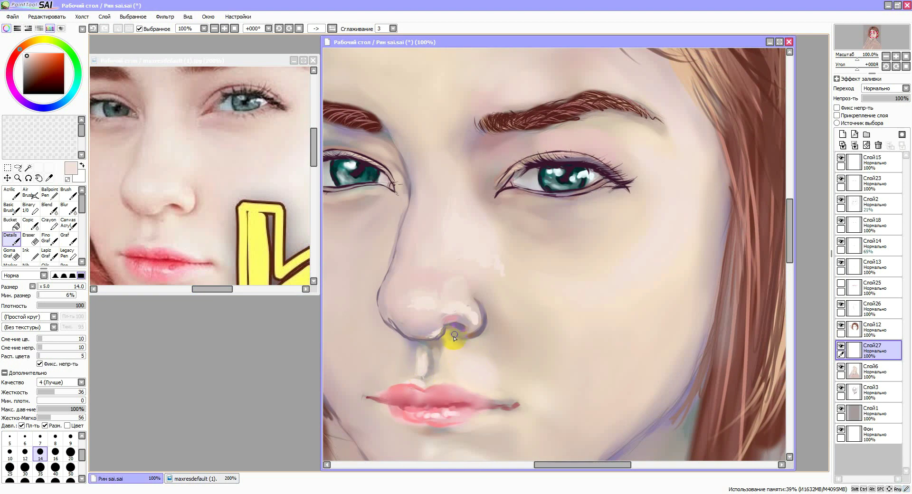
pyautogui.moveTo(452, 362)
pyautogui.mouseDown()
pyautogui.moveTo(503, 394)
pyautogui.moveTo(442, 370)
pyautogui.moveTo(455, 371)
pyautogui.moveTo(427, 384)
pyautogui.moveTo(452, 412)
pyautogui.moveTo(438, 415)
pyautogui.moveTo(440, 379)
pyautogui.mouseUp()
pyautogui.rightClick(447, 383)
# Step: Paint pale pink highlights around the lips' edge and right mouth corner with the Details brush at size 16
pyautogui.click(56, 451)
pyautogui.rightClick(436, 415)
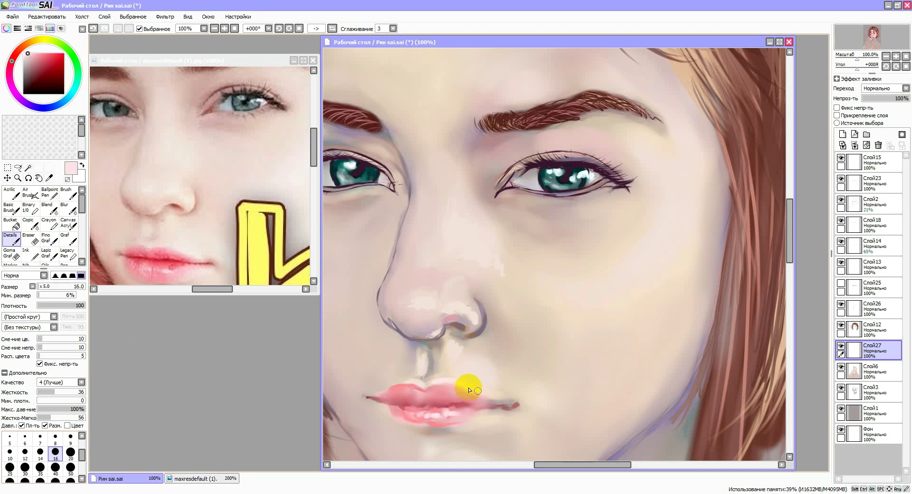
pyautogui.moveTo(492, 420)
pyautogui.mouseDown()
pyautogui.moveTo(526, 377)
pyautogui.moveTo(513, 397)
pyautogui.moveTo(523, 382)
pyautogui.moveTo(532, 400)
pyautogui.mouseUp()
pyautogui.click(49, 213)
pyautogui.click(15, 239)
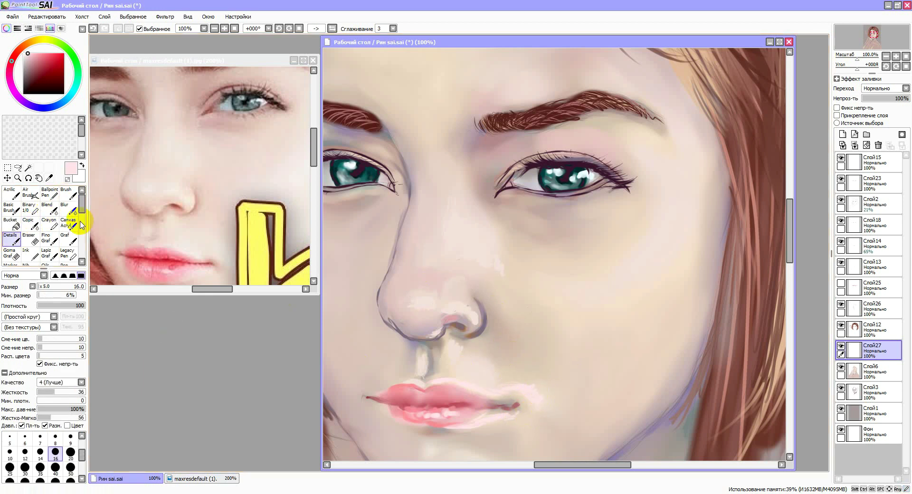
# Step: Add soft pale pink along the underside of the lower lip with the Graf brush at size 35
pyautogui.click(68, 237)
pyautogui.click(41, 416)
pyautogui.moveTo(452, 425)
pyautogui.mouseDown()
pyautogui.moveTo(522, 414)
pyautogui.moveTo(493, 422)
pyautogui.mouseUp()
pyautogui.moveTo(314, 152); pyautogui.dragTo(316, 159)
pyautogui.click(383, 421)
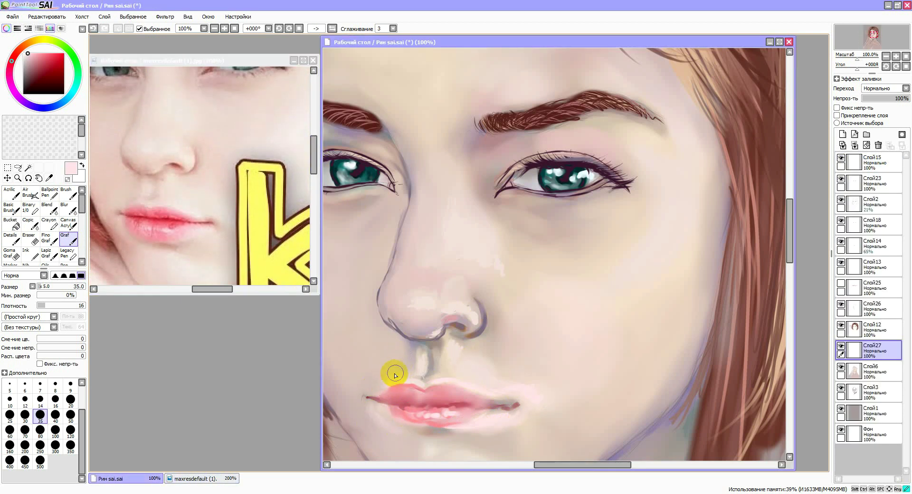
# Step: Blend the pale highlights above the lips and beside the right mouth corner, and erase the excess at that corner
pyautogui.click(50, 210)
pyautogui.moveTo(389, 377); pyautogui.dragTo(401, 373)
pyautogui.moveTo(457, 346); pyautogui.dragTo(465, 372)
pyautogui.moveTo(520, 380)
pyautogui.mouseDown()
pyautogui.moveTo(580, 373)
pyautogui.moveTo(546, 427)
pyautogui.moveTo(534, 421)
pyautogui.mouseUp()
pyautogui.click(30, 239)
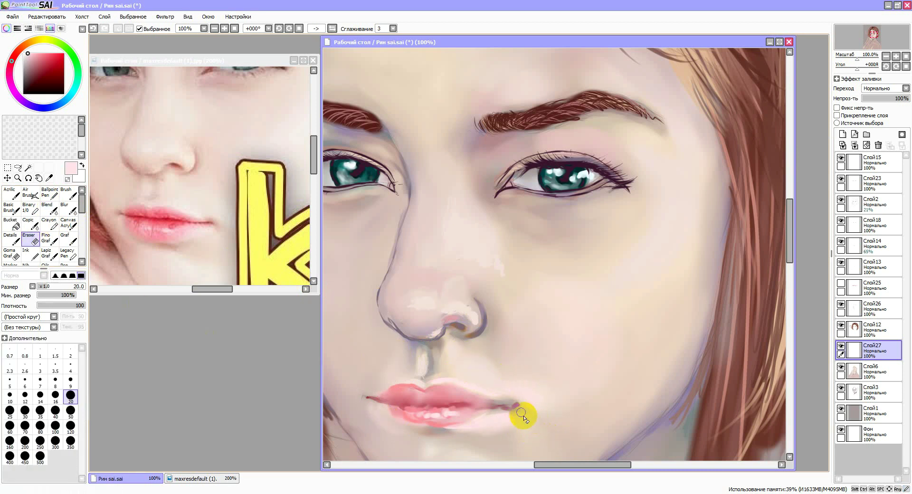
# Step: Redraw the right mouth corner in a red sampled from the lips with the Details brush and soften it with Blend
pyautogui.click(50, 209)
pyautogui.rightClick(483, 411)
pyautogui.click(11, 239)
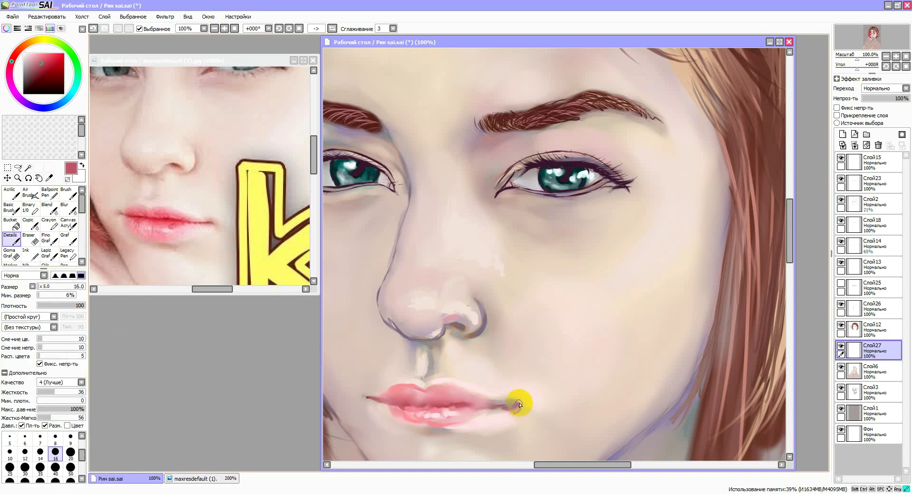
pyautogui.press('b')
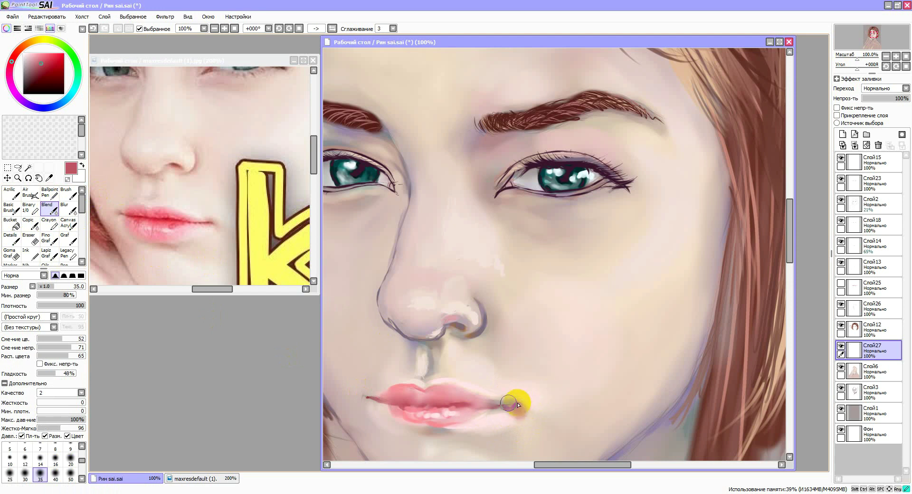
pyautogui.click(10, 238)
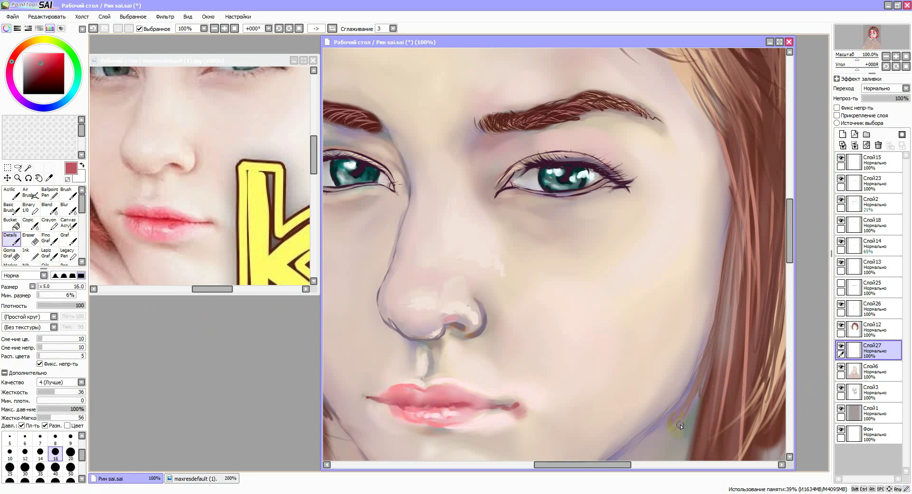
# Step: Compare the whole portrait with the full face in the reference photo
pyautogui.scroll(-4, 569, 229)
pyautogui.scroll(1, 576, 232)
pyautogui.click(195, 479)
pyautogui.scroll(-5, 228, 228)
pyautogui.scroll(2, 230, 231)
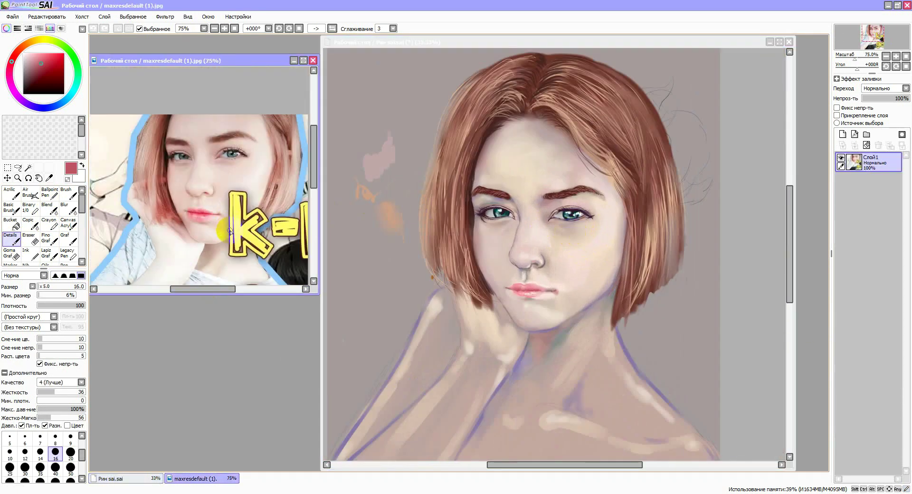
# Step: Refine the nose's left contour on layer Слой6 with the Details brush in sampled skin tones and touch up the hair edge beside the cheek
pyautogui.click(610, 45)
pyautogui.scroll(3, 520, 228)
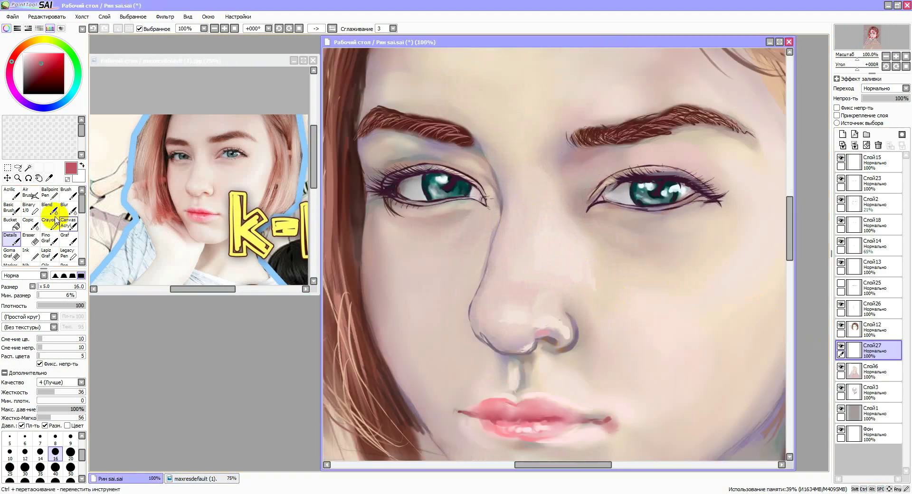
pyautogui.press('b')
pyautogui.click(846, 349)
pyautogui.click(853, 371)
pyautogui.click(853, 163)
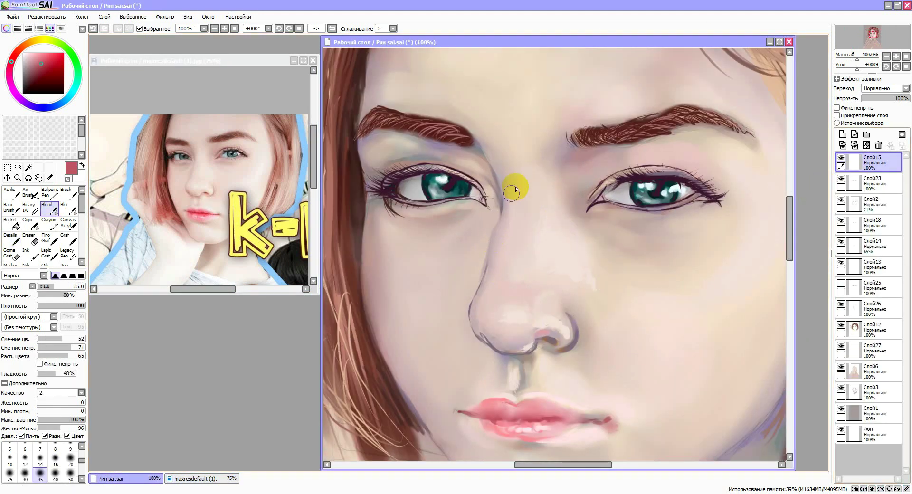
pyautogui.click(851, 373)
pyautogui.keyDown('alt'); pyautogui.click(490, 225); pyautogui.keyUp('alt')
pyautogui.press('d')
pyautogui.moveTo(496, 228); pyautogui.dragTo(490, 235)
pyautogui.keyDown('alt'); pyautogui.click(483, 277); pyautogui.keyUp('alt')
pyautogui.moveTo(489, 266); pyautogui.dragTo(468, 323)
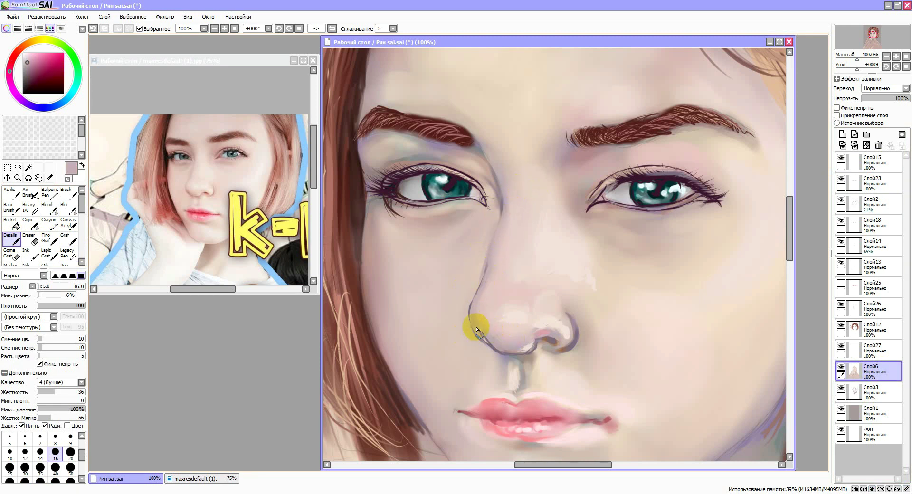
pyautogui.moveTo(350, 311); pyautogui.dragTo(392, 383)
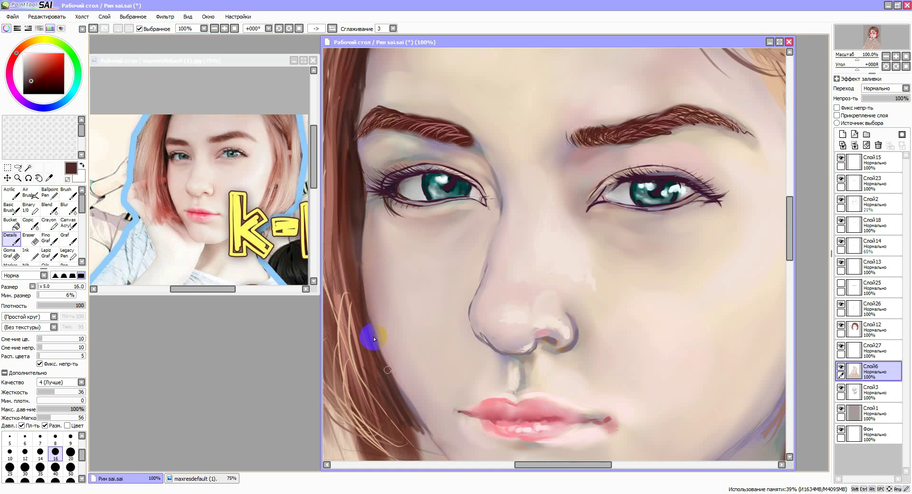
pyautogui.click(852, 58)
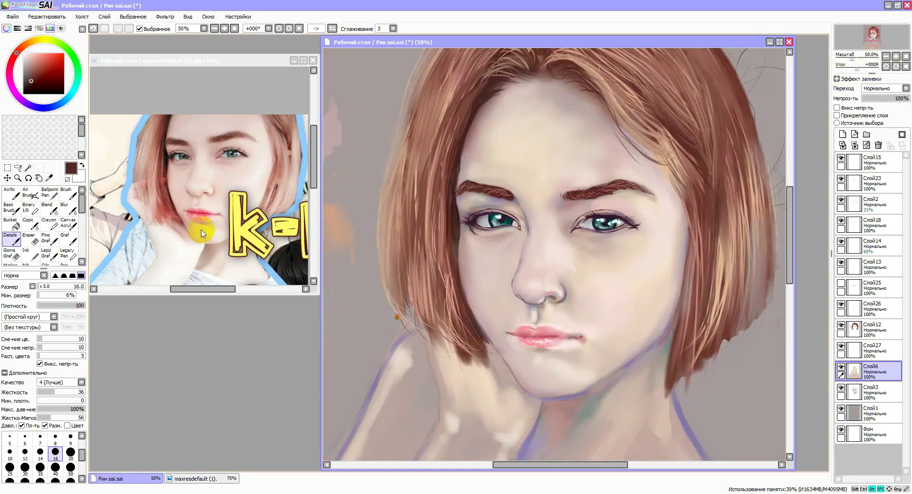
# Step: Cover the yellow lettering over the cheek in the reference photo with nearby sampled skin tones
pyautogui.click(214, 63)
pyautogui.scroll(3, 219, 213)
pyautogui.keyDown('alt'); pyautogui.click(231, 128); pyautogui.keyUp('alt')
pyautogui.moveTo(233, 128); pyautogui.dragTo(235, 176)
pyautogui.keyDown('alt'); pyautogui.click(275, 104); pyautogui.keyUp('alt')
pyautogui.moveTo(240, 112)
pyautogui.mouseDown()
pyautogui.moveTo(284, 114)
pyautogui.moveTo(282, 130)
pyautogui.mouseUp()
pyautogui.keyDown('alt'); pyautogui.click(229, 205); pyautogui.keyUp('alt')
pyautogui.moveTo(232, 208)
pyautogui.mouseDown()
pyautogui.moveTo(240, 226)
pyautogui.moveTo(301, 185)
pyautogui.mouseUp()
pyautogui.keyDown('alt'); pyautogui.click(295, 149); pyautogui.keyUp('alt')
pyautogui.moveTo(288, 138)
pyautogui.mouseDown()
pyautogui.moveTo(223, 124)
pyautogui.moveTo(259, 167)
pyautogui.mouseUp()
# Step: Build up the covered cheek and jaw area of the reference photo with further skin tones sampled around the patch
pyautogui.keyDown('alt'); pyautogui.click(234, 142); pyautogui.keyUp('alt')
pyautogui.keyDown('alt'); pyautogui.click(225, 196); pyautogui.keyUp('alt')
pyautogui.moveTo(231, 189)
pyautogui.mouseDown()
pyautogui.moveTo(224, 166)
pyautogui.moveTo(247, 183)
pyautogui.moveTo(273, 167)
pyautogui.moveTo(238, 214)
pyautogui.moveTo(225, 203)
pyautogui.moveTo(230, 236)
pyautogui.moveTo(266, 205)
pyautogui.moveTo(258, 187)
pyautogui.mouseUp()
pyautogui.keyDown('alt'); pyautogui.click(222, 168); pyautogui.keyUp('alt')
pyautogui.keyDown('alt'); pyautogui.click(259, 200); pyautogui.keyUp('alt')
pyautogui.keyDown('alt'); pyautogui.click(224, 208); pyautogui.keyUp('alt')
pyautogui.keyDown('alt'); pyautogui.click(225, 238); pyautogui.keyUp('alt')
pyautogui.keyDown('alt'); pyautogui.click(227, 129); pyautogui.keyUp('alt')
pyautogui.moveTo(227, 127)
pyautogui.mouseDown()
pyautogui.moveTo(182, 144)
pyautogui.moveTo(189, 177)
pyautogui.moveTo(192, 150)
pyautogui.moveTo(245, 130)
pyautogui.moveTo(258, 175)
pyautogui.moveTo(213, 134)
pyautogui.moveTo(211, 157)
pyautogui.moveTo(176, 166)
pyautogui.moveTo(200, 180)
pyautogui.moveTo(184, 234)
pyautogui.moveTo(205, 236)
pyautogui.moveTo(254, 163)
pyautogui.moveTo(252, 187)
pyautogui.mouseUp()
# Step: Fill the remaining chin and lower cheek gaps in the reference photo with the Details brush and smooth the patch with Blend at size 35
pyautogui.press('b')
pyautogui.keyDown('alt'); pyautogui.click(212, 153); pyautogui.keyUp('alt')
pyautogui.keyDown('alt'); pyautogui.click(179, 166); pyautogui.keyUp('alt')
pyautogui.press('d')
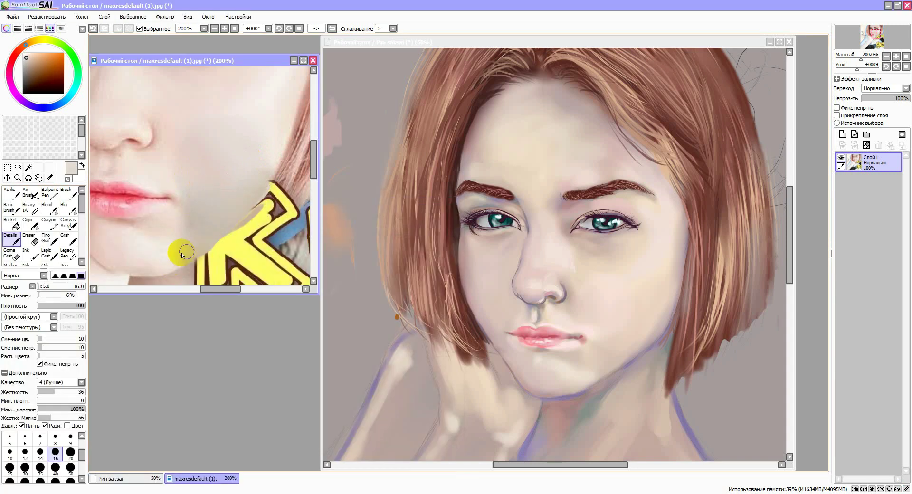
pyautogui.moveTo(194, 234)
pyautogui.mouseDown()
pyautogui.moveTo(255, 198)
pyautogui.moveTo(245, 189)
pyautogui.moveTo(190, 198)
pyautogui.mouseUp()
pyautogui.keyDown('alt'); pyautogui.click(200, 177); pyautogui.keyUp('alt')
pyautogui.press('b')
pyautogui.moveTo(255, 163)
pyautogui.mouseDown()
pyautogui.moveTo(206, 204)
pyautogui.moveTo(249, 195)
pyautogui.moveTo(225, 185)
pyautogui.mouseUp()
pyautogui.click(214, 29)
pyautogui.click(214, 29)
pyautogui.click(214, 28)
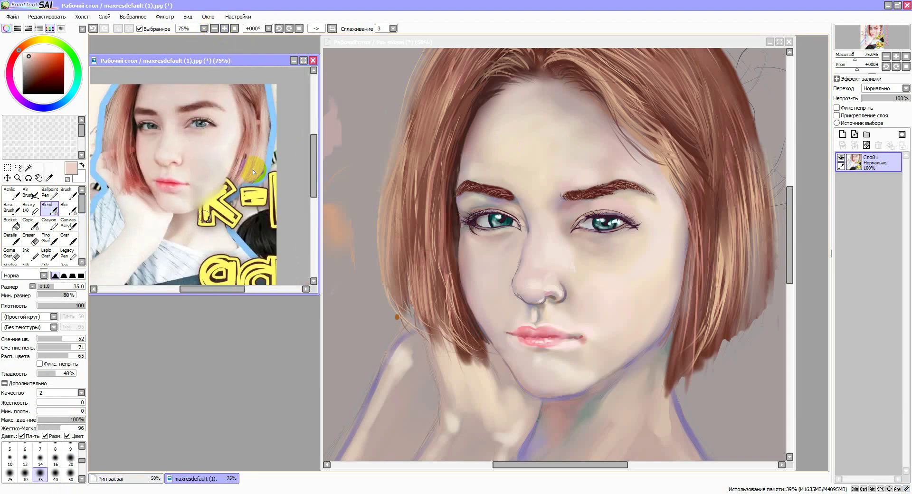
# Step: Paint a light skin-toned edge along the portrait's right cheek on layer Слой27 with the Details brush and save the painting
pyautogui.click(657, 307)
pyautogui.press('n')
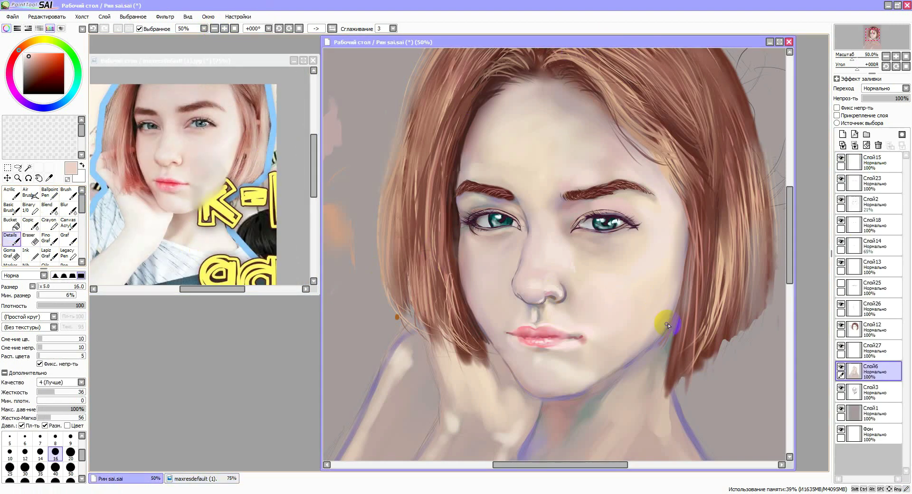
pyautogui.click(883, 350)
pyautogui.click(842, 144)
pyautogui.click(842, 348)
pyautogui.click(841, 351)
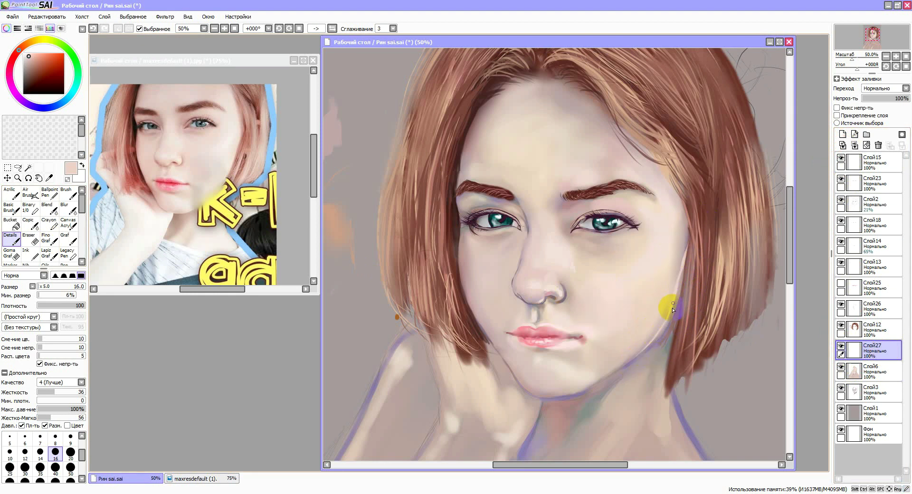
pyautogui.hotkey('ctrl', 's')
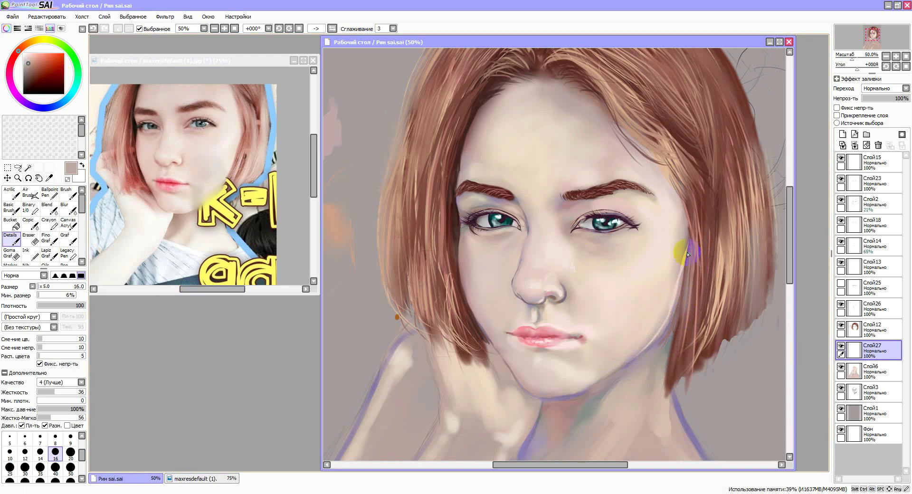
# Step: Redraw the right cheek and jaw contour in sampled purple and beige tones and soften it under the chin with Blend
pyautogui.keyDown('alt'); pyautogui.click(683, 268); pyautogui.keyUp('alt')
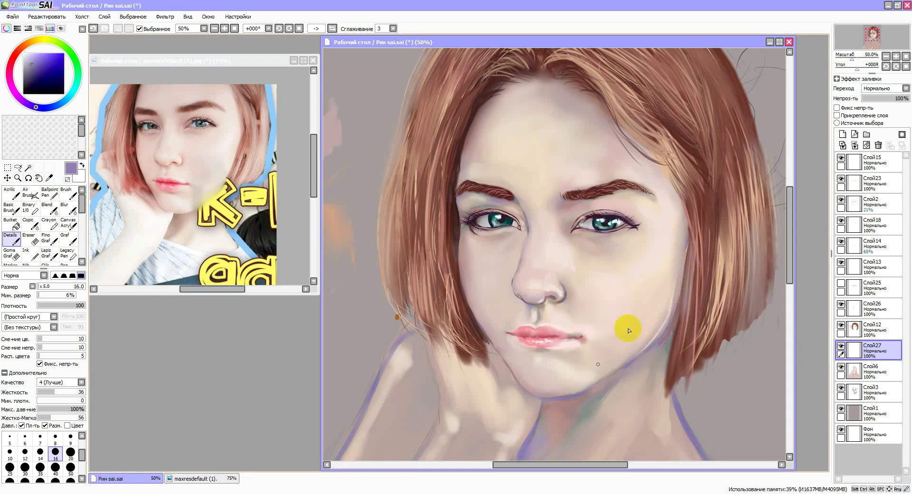
pyautogui.keyDown('alt'); pyautogui.click(599, 387); pyautogui.keyUp('alt')
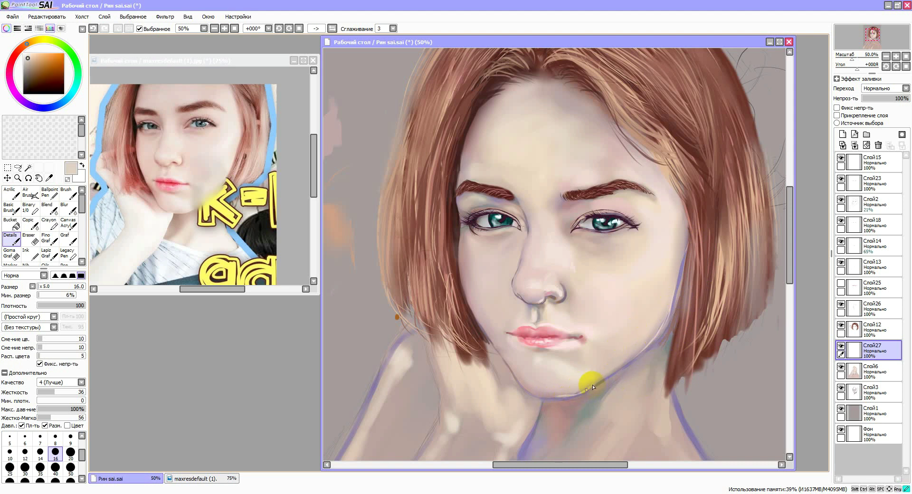
pyautogui.keyDown('alt'); pyautogui.click(655, 342); pyautogui.keyUp('alt')
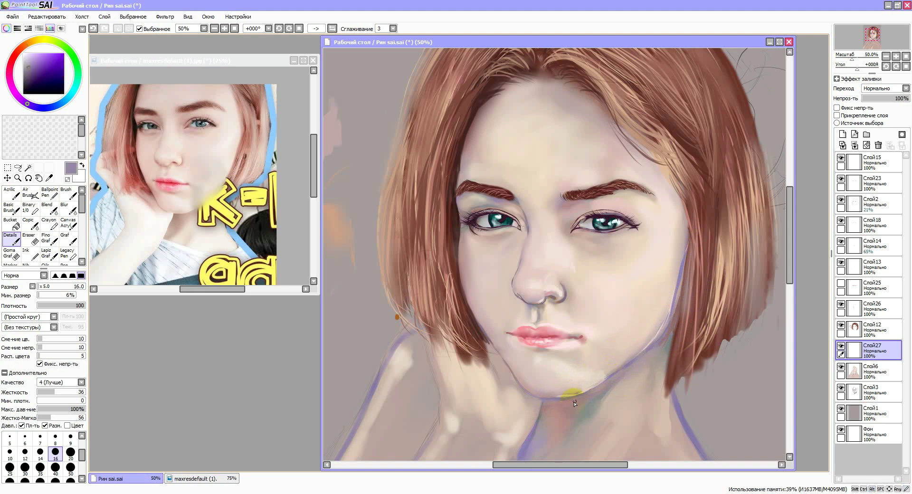
pyautogui.press('c')
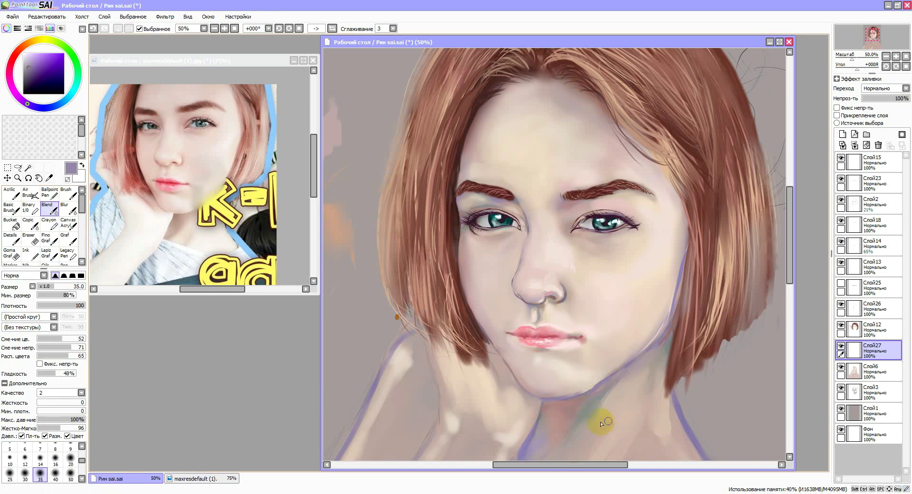
# Step: Paint fine skin-toned strokes beneath the chin and along the left side of the neck with the Details brush at size 30
pyautogui.press('d')
pyautogui.rightClick(599, 404)
pyautogui.moveTo(605, 400); pyautogui.dragTo(587, 397)
pyautogui.rightClick(596, 387)
pyautogui.moveTo(598, 457); pyautogui.dragTo(575, 397)
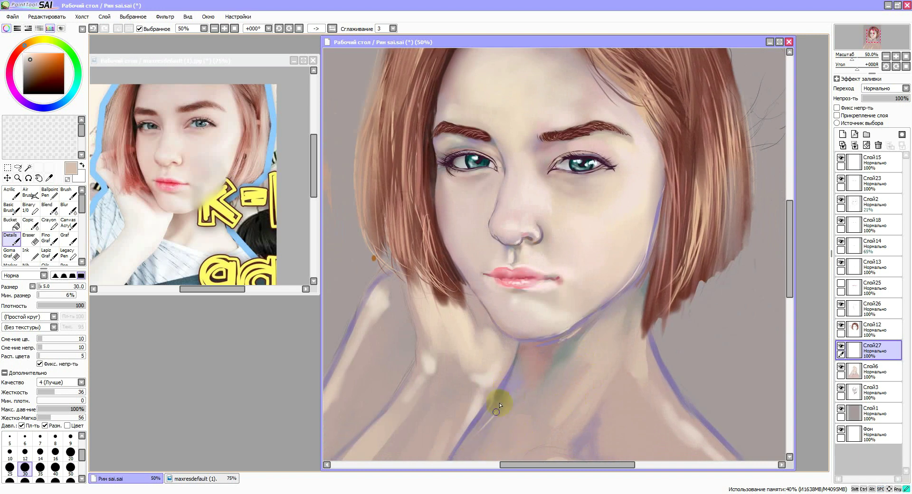
pyautogui.moveTo(513, 365); pyautogui.dragTo(527, 297)
pyautogui.moveTo(459, 409); pyautogui.dragTo(507, 350)
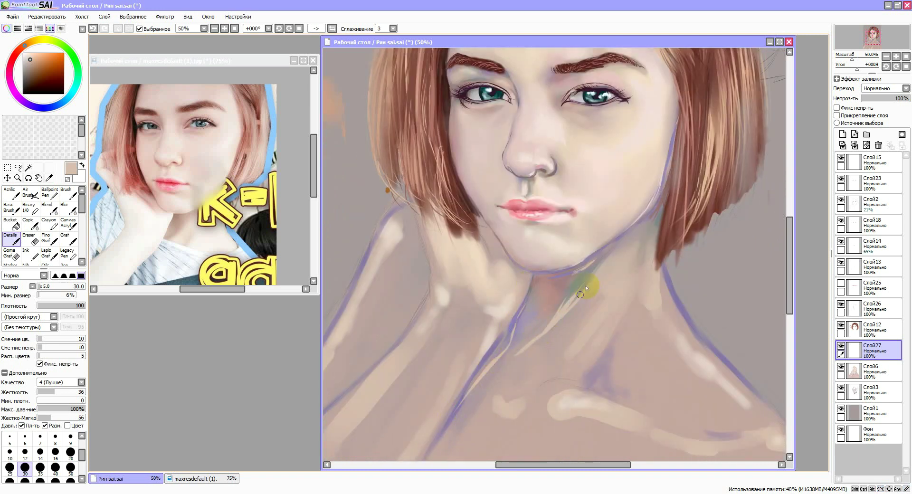
# Step: Fill the neck and the right shoulder with broad light beige strokes
pyautogui.moveTo(590, 282); pyautogui.dragTo(554, 328)
pyautogui.moveTo(591, 335); pyautogui.dragTo(551, 309)
pyautogui.moveTo(572, 307); pyautogui.dragTo(539, 358)
pyautogui.moveTo(565, 285)
pyautogui.mouseDown()
pyautogui.moveTo(527, 308)
pyautogui.moveTo(568, 257)
pyautogui.moveTo(516, 358)
pyautogui.moveTo(568, 255)
pyautogui.moveTo(570, 350)
pyautogui.moveTo(543, 316)
pyautogui.moveTo(514, 342)
pyautogui.mouseUp()
pyautogui.moveTo(555, 362); pyautogui.dragTo(503, 375)
pyautogui.moveTo(502, 278)
pyautogui.mouseDown()
pyautogui.moveTo(521, 326)
pyautogui.moveTo(539, 326)
pyautogui.moveTo(605, 366)
pyautogui.mouseUp()
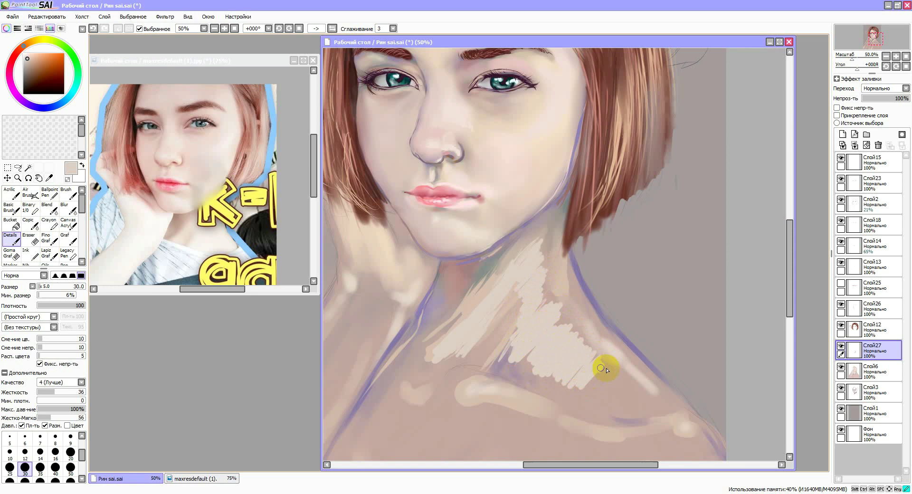
# Step: Smooth the light strokes on the neck and right shoulder with Blend at size 100, continuing on layer Слой6
pyautogui.click(50, 210)
pyautogui.click(55, 464)
pyautogui.moveTo(525, 359)
pyautogui.mouseDown()
pyautogui.moveTo(586, 382)
pyautogui.moveTo(549, 279)
pyautogui.mouseUp()
pyautogui.moveTo(598, 351)
pyautogui.mouseDown()
pyautogui.moveTo(519, 295)
pyautogui.moveTo(458, 350)
pyautogui.moveTo(554, 281)
pyautogui.moveTo(521, 362)
pyautogui.mouseUp()
pyautogui.click(875, 372)
pyautogui.moveTo(541, 286)
pyautogui.mouseDown()
pyautogui.moveTo(589, 344)
pyautogui.moveTo(653, 393)
pyautogui.mouseUp()
pyautogui.click(142, 493)
pyautogui.click(347, 211)
pyautogui.click(132, 492)
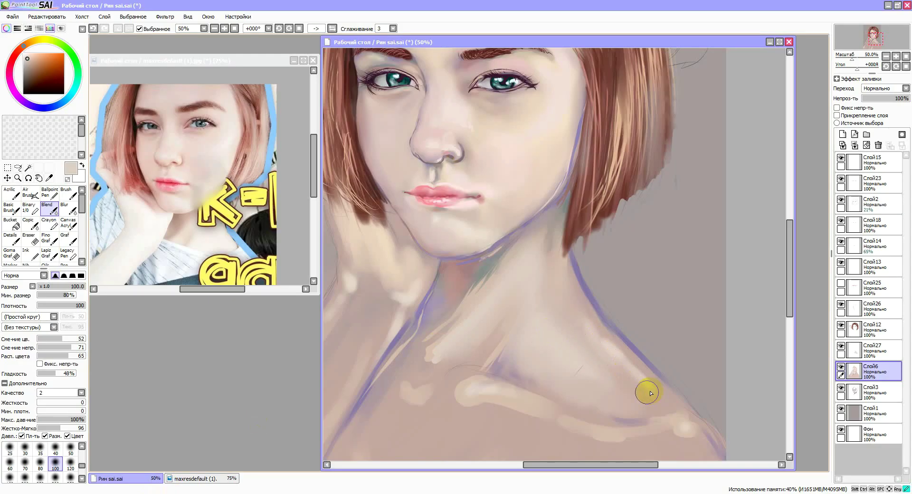
# Step: Paint light beige strokes along the forearm's inner edge on layer Слой27 with the Details brush at size 30
pyautogui.click(876, 351)
pyautogui.scroll(-3, 615, 286)
pyautogui.keyDown('ctrl'); pyautogui.click(514, 268); pyautogui.keyUp('ctrl')
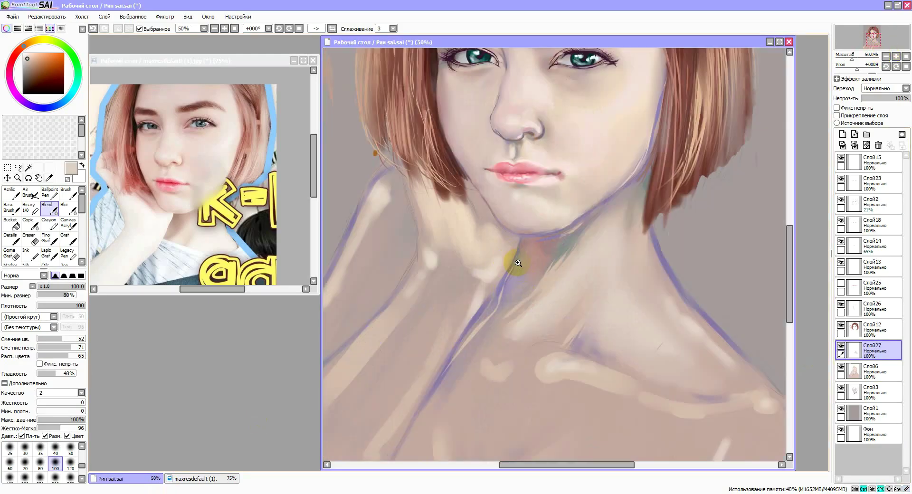
pyautogui.press('v')
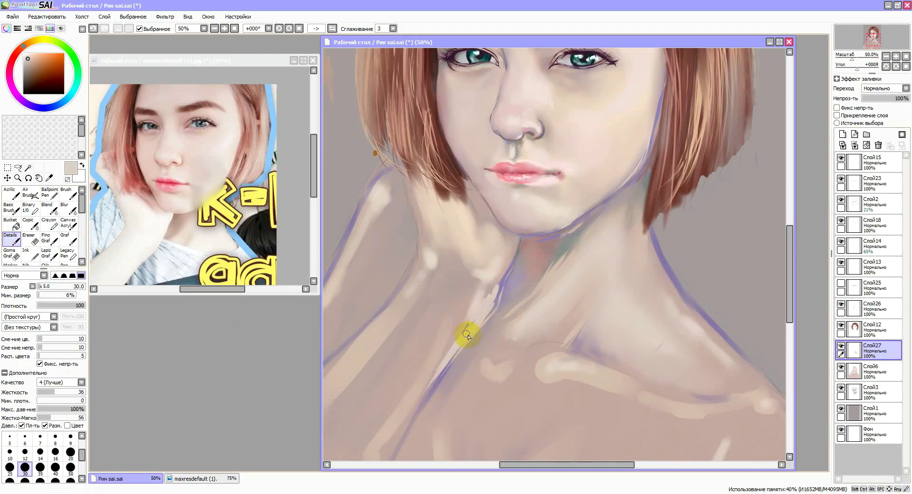
pyautogui.moveTo(497, 267); pyautogui.dragTo(440, 340)
pyautogui.moveTo(409, 409); pyautogui.dragTo(546, 205)
pyautogui.moveTo(440, 318); pyautogui.dragTo(399, 364)
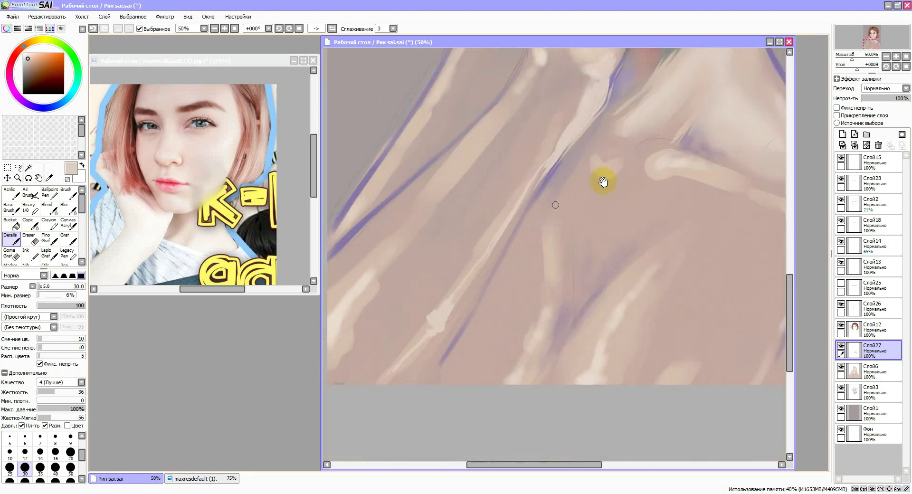
# Step: Extend the light strokes along the forearm up to the wrist and the heel of the hand below the cheek
pyautogui.moveTo(531, 112); pyautogui.dragTo(499, 257)
pyautogui.moveTo(554, 209); pyautogui.dragTo(581, 208)
pyautogui.moveTo(542, 163); pyautogui.dragTo(511, 267)
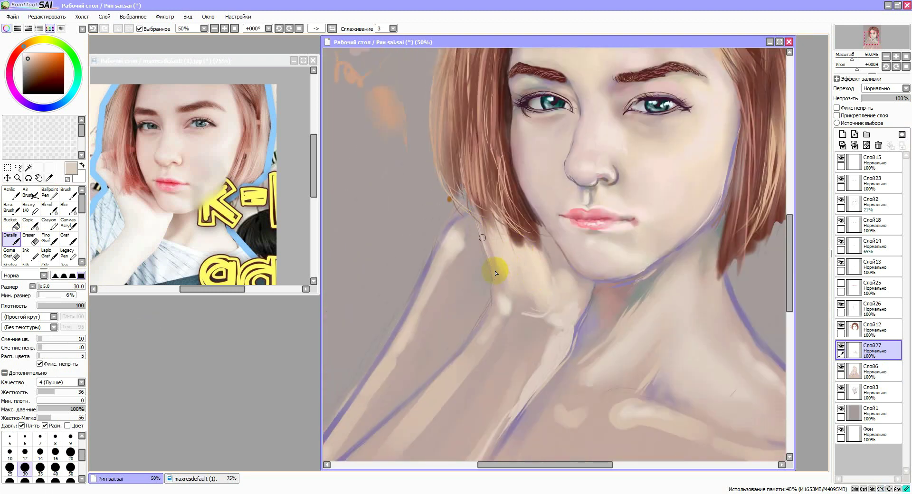
pyautogui.moveTo(695, 266); pyautogui.dragTo(540, 301)
pyautogui.rightClick(492, 313)
pyautogui.moveTo(576, 239); pyautogui.dragTo(621, 319)
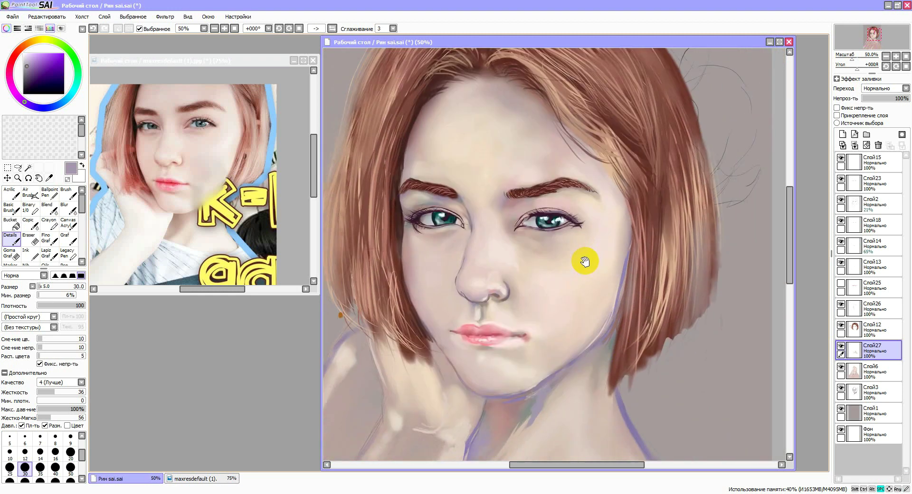
# Step: Paint the hair edge beside the right cheek and jaw in sampled brown tones on the hair layer Слой12 with the Details brush
pyautogui.moveTo(586, 261); pyautogui.dragTo(593, 357)
pyautogui.rightClick(408, 259)
pyautogui.click(887, 57)
pyautogui.moveTo(606, 300); pyautogui.dragTo(577, 209)
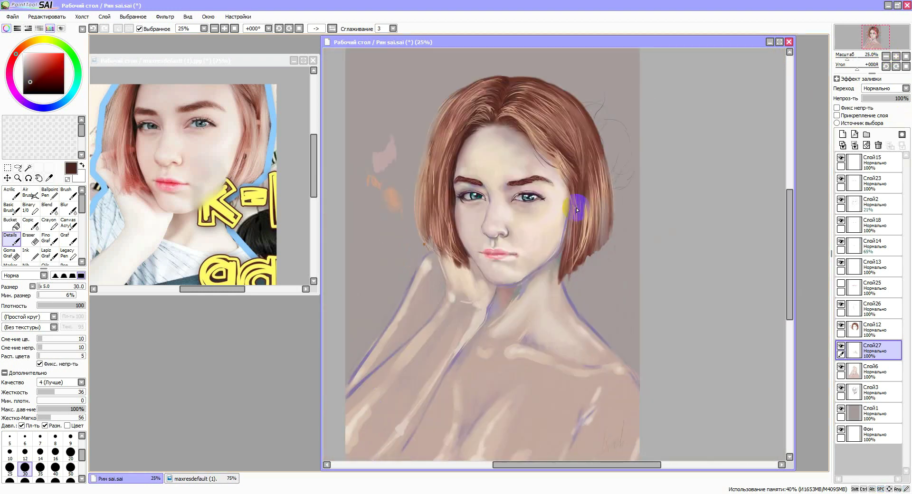
pyautogui.keyDown('ctrl'); pyautogui.click(547, 242); pyautogui.keyUp('ctrl')
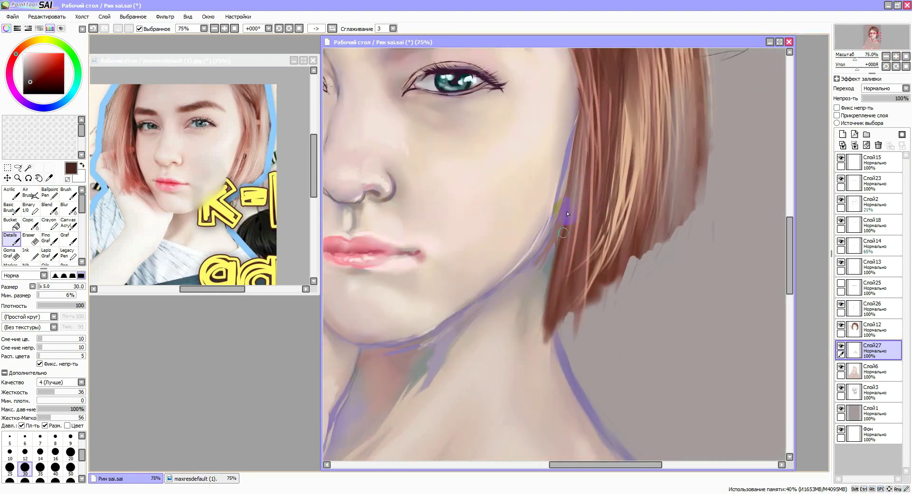
pyautogui.rightClick(564, 169)
pyautogui.click(874, 329)
pyautogui.moveTo(553, 230)
pyautogui.mouseDown()
pyautogui.moveTo(582, 182)
pyautogui.moveTo(648, 236)
pyautogui.mouseUp()
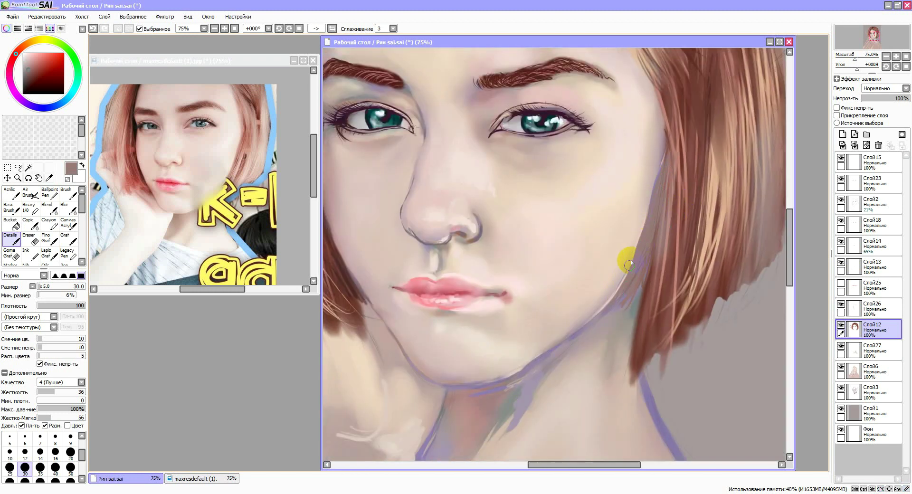
# Step: Soften the hair edge against the right cheek and temple with Blend at size 100, adding sampled hair color with Details
pyautogui.click(49, 209)
pyautogui.moveTo(625, 248)
pyautogui.mouseDown()
pyautogui.moveTo(633, 232)
pyautogui.moveTo(626, 281)
pyautogui.mouseUp()
pyautogui.moveTo(704, 135)
pyautogui.mouseDown()
pyautogui.moveTo(648, 225)
pyautogui.moveTo(606, 221)
pyautogui.moveTo(598, 243)
pyautogui.mouseUp()
pyautogui.click(12, 239)
pyautogui.click(50, 209)
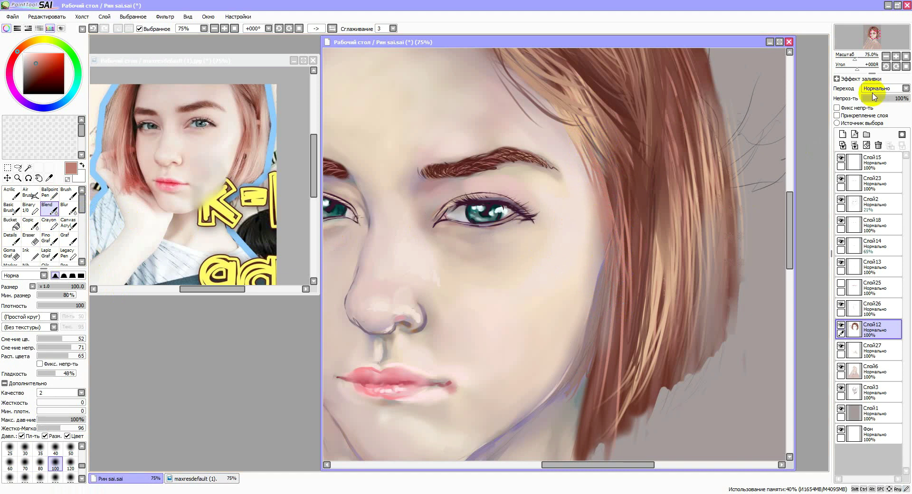
pyautogui.click(887, 56)
pyautogui.click(887, 56)
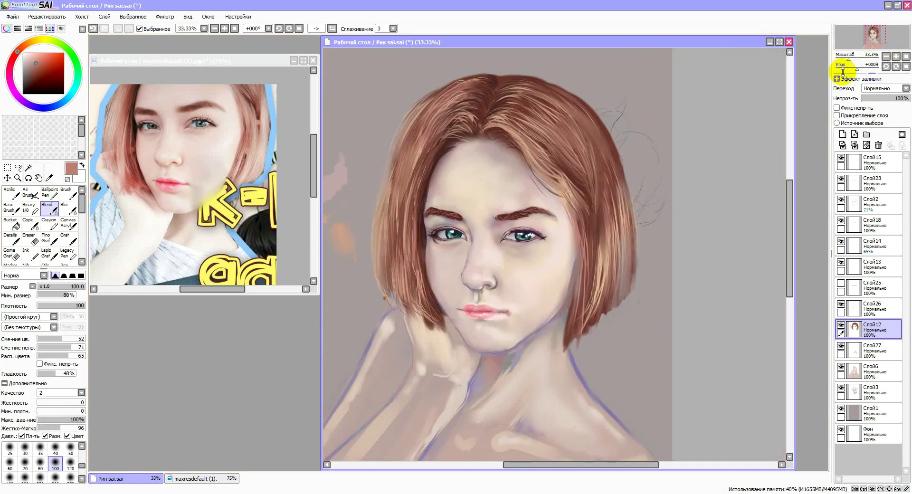
# Step: Merge layer Слой27 into Слой6, remove the leftover layer, and check the visibility of layer Слой25
pyautogui.click(878, 161)
pyautogui.click(893, 352)
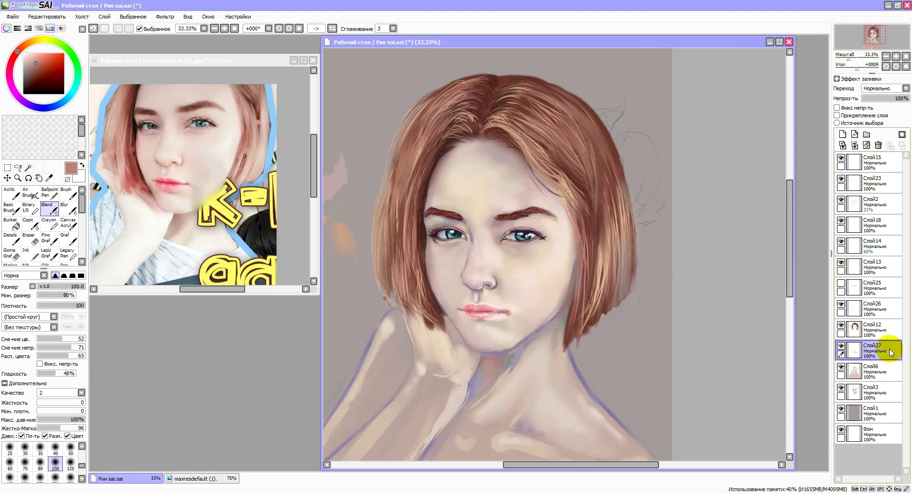
pyautogui.click(878, 145)
pyautogui.click(841, 284)
pyautogui.click(841, 284)
# Step: Move layer Слой26 beneath the hair layer Слой12 and check layer Слой25 by toggling its visibility
pyautogui.moveTo(885, 309); pyautogui.dragTo(888, 331)
pyautogui.doubleClick(888, 330)
pyautogui.click(532, 218)
pyautogui.click(841, 284)
pyautogui.click(842, 284)
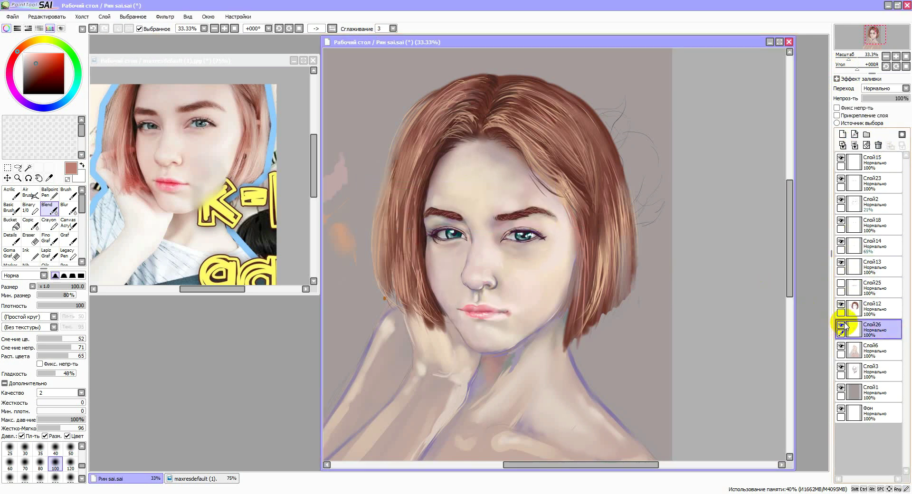
# Step: Remove layers Слой26 and Слой14 from the layer stack
pyautogui.click(878, 145)
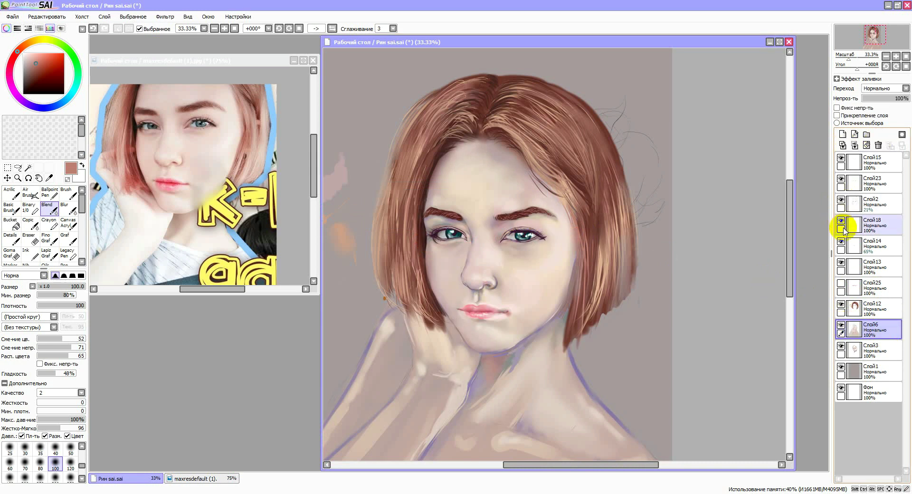
pyautogui.click(856, 246)
pyautogui.click(878, 145)
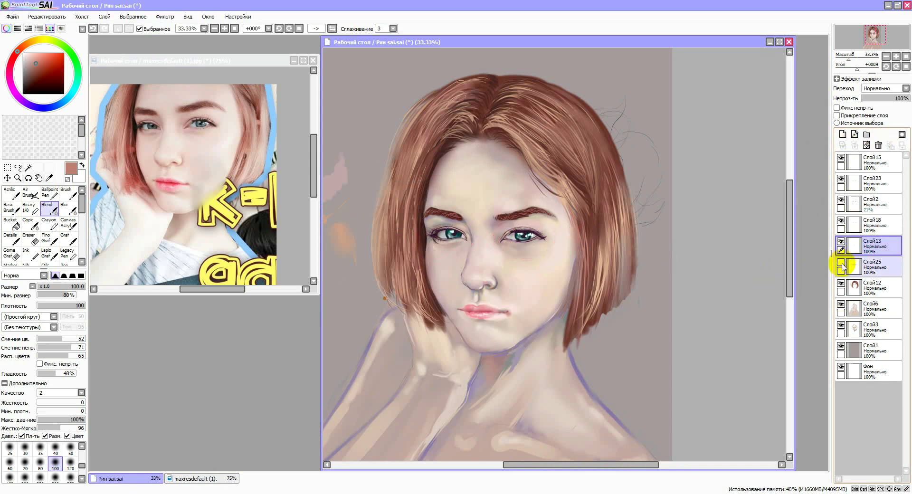
# Step: Preview the red glasses sketch on layer Слой25 over the face and hide it again
pyautogui.click(842, 263)
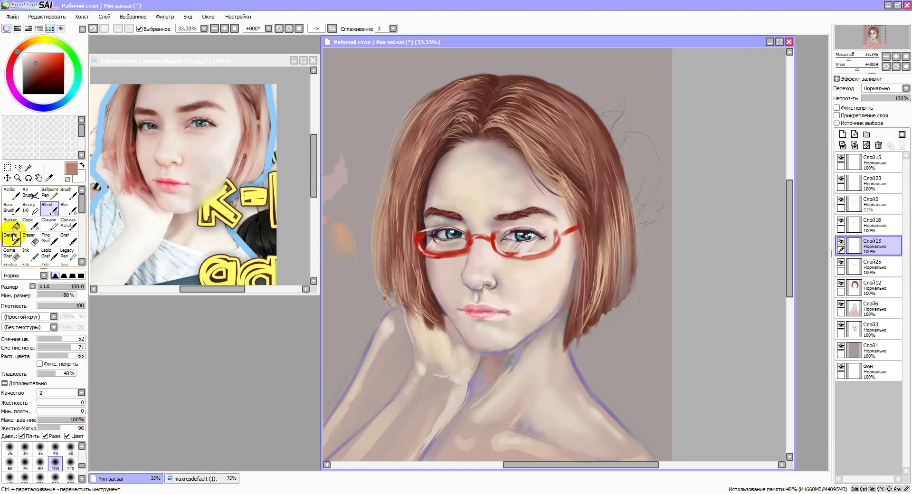
pyautogui.click(11, 238)
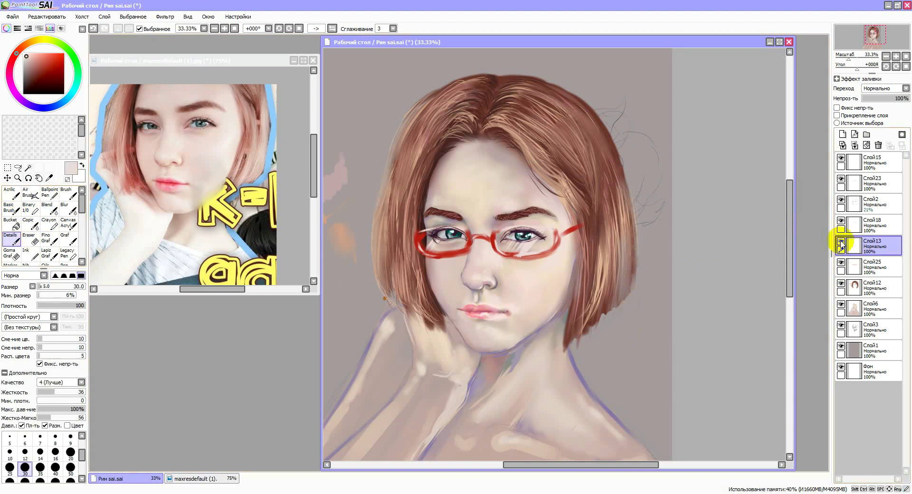
pyautogui.click(841, 263)
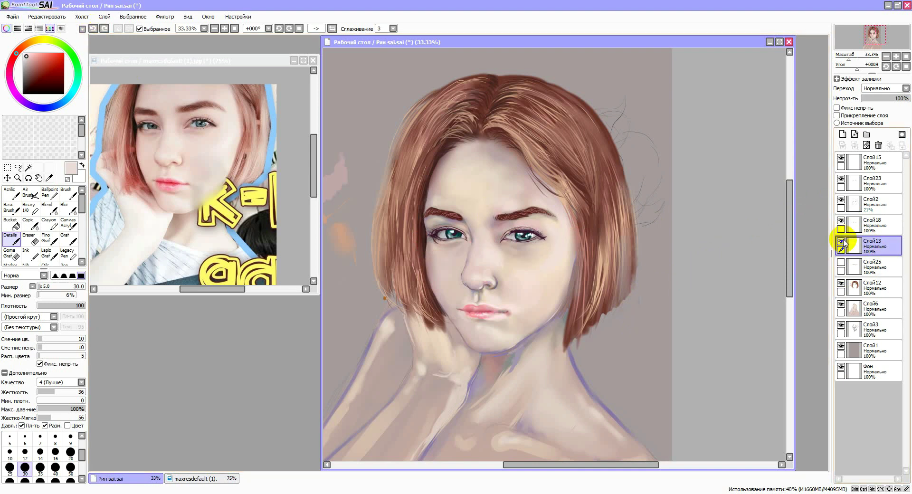
# Step: Touch up the bridge of the red glasses sketch on layer Слой25 with the Details brush and hide the layer
pyautogui.click(880, 263)
pyautogui.click(841, 262)
pyautogui.click(14, 239)
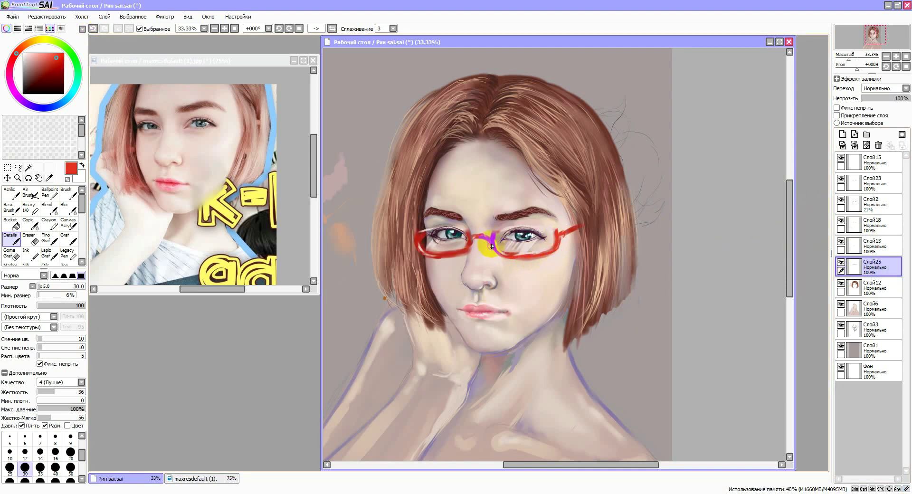
pyautogui.click(841, 262)
# Step: Check what layer Слой23 contributes to the eyes by hiding it and showing it again
pyautogui.click(849, 246)
pyautogui.click(884, 223)
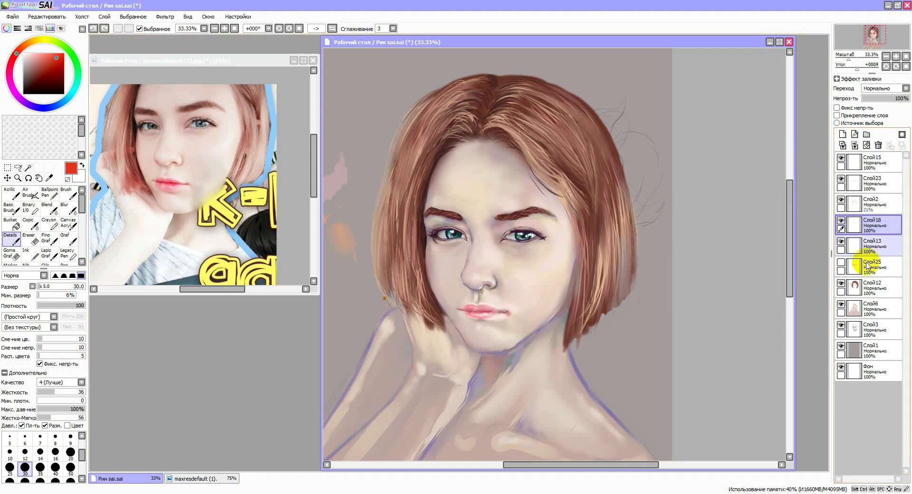
pyautogui.click(885, 274)
pyautogui.click(879, 162)
pyautogui.press('e')
pyautogui.click(839, 180)
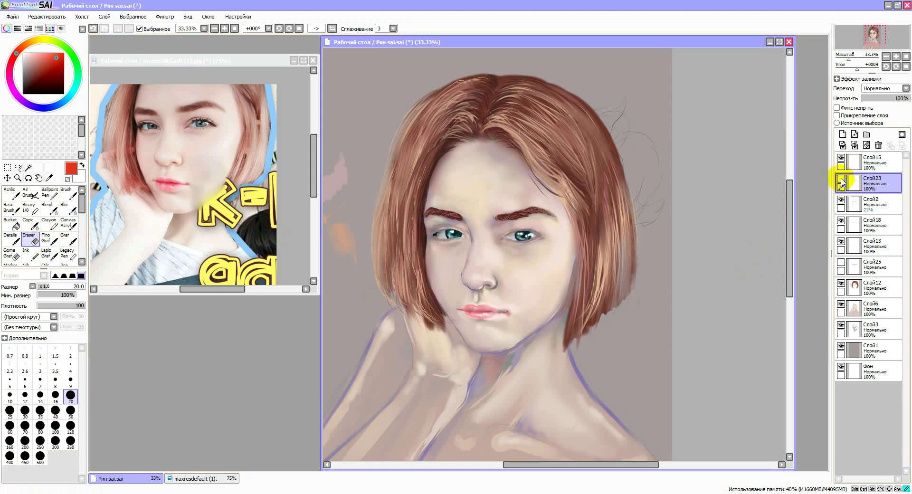
pyautogui.click(841, 180)
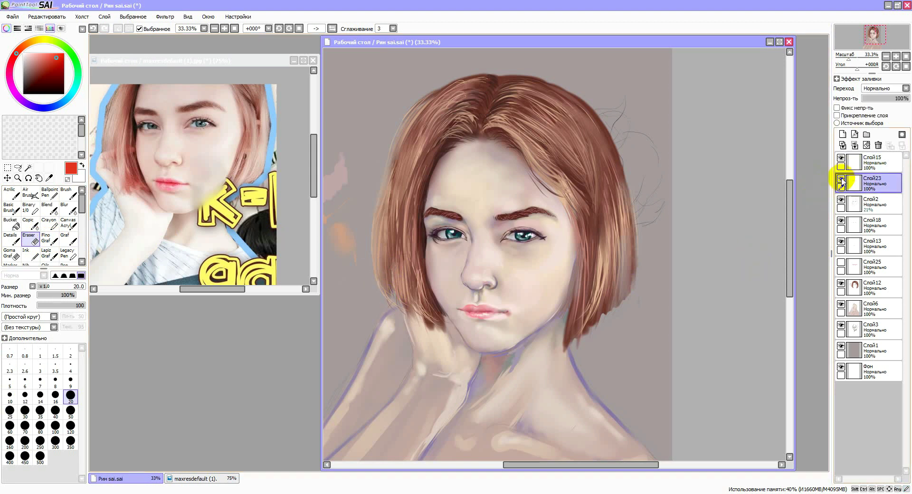
# Step: Touch up the violet contour of the raised forearm on layer Слой6, blend it, and check the layer by toggling its visibility
pyautogui.click(890, 308)
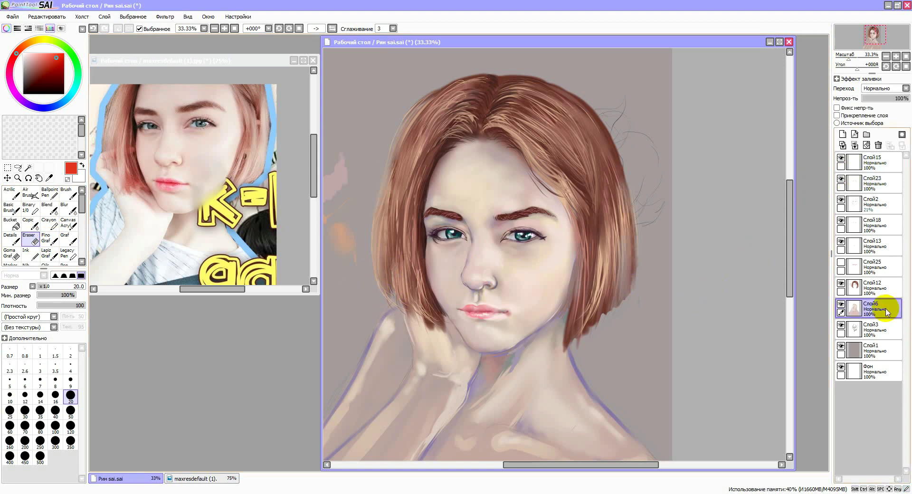
pyautogui.moveTo(494, 308); pyautogui.dragTo(542, 208)
pyautogui.click(52, 208)
pyautogui.rightClick(517, 280)
pyautogui.click(11, 239)
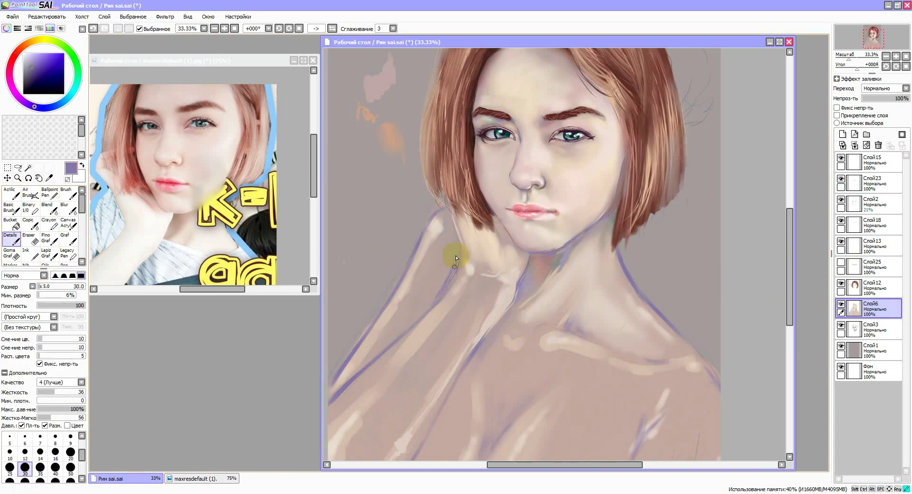
pyautogui.click(48, 207)
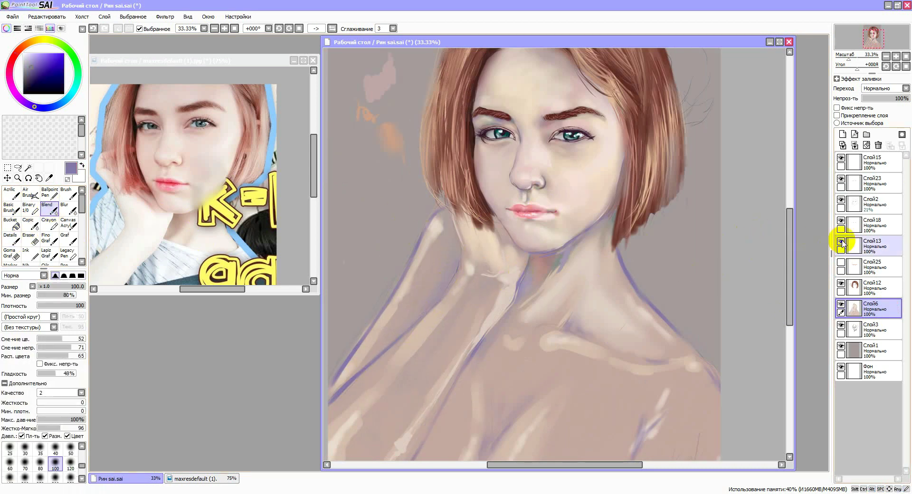
pyautogui.click(842, 305)
pyautogui.click(841, 305)
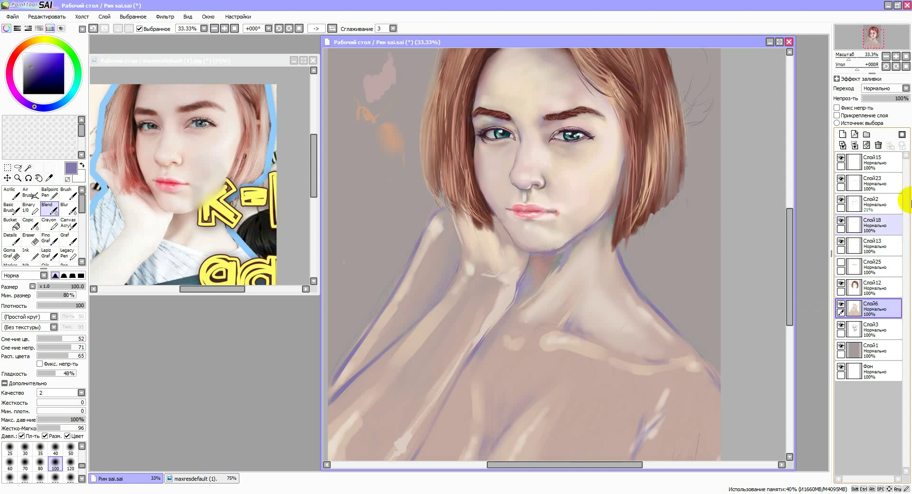
# Step: Move the hair layer Слой12 to the top of the layer stack
pyautogui.moveTo(889, 289); pyautogui.dragTo(886, 159)
pyautogui.doubleClick(886, 160)
pyautogui.click(530, 218)
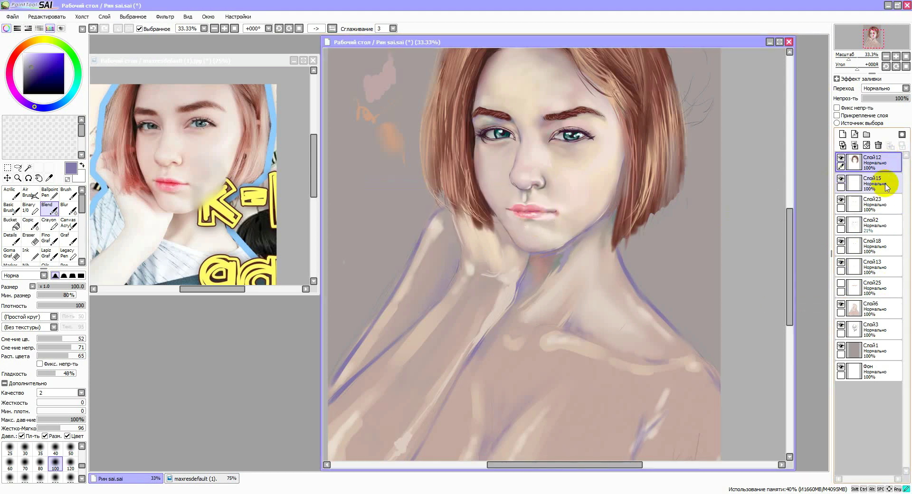
# Step: Merge layers Слой15, Слой23 and Слой2 into Слой18, then check Слой18 by toggling its visibility
pyautogui.click(842, 223)
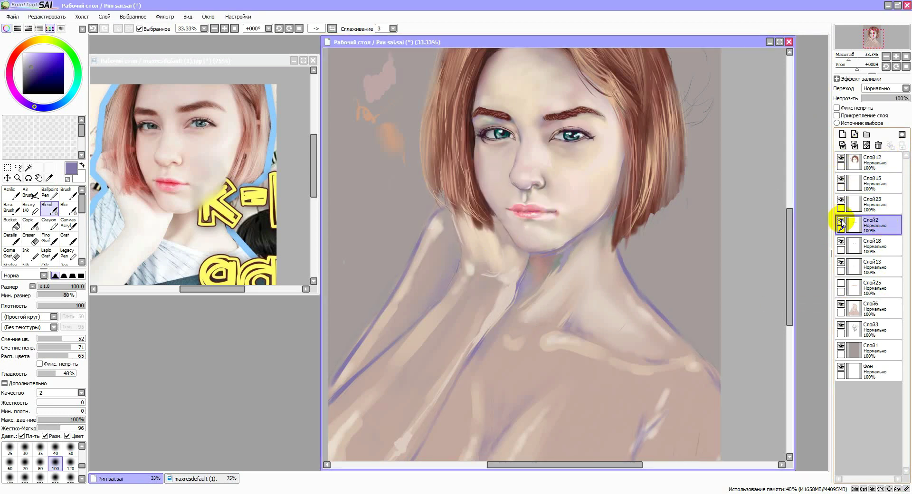
pyautogui.click(879, 179)
pyautogui.click(878, 145)
pyautogui.click(880, 145)
pyautogui.click(880, 145)
pyautogui.click(842, 179)
pyautogui.click(842, 178)
pyautogui.click(842, 179)
pyautogui.click(841, 180)
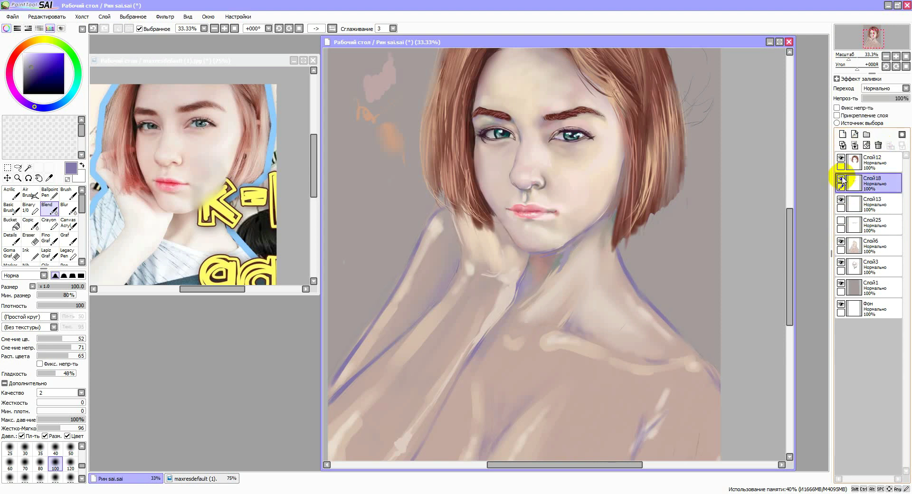
# Step: Move layer Слой25 directly beneath Слой12 and merge layer Слой18 into Слой13
pyautogui.click(872, 204)
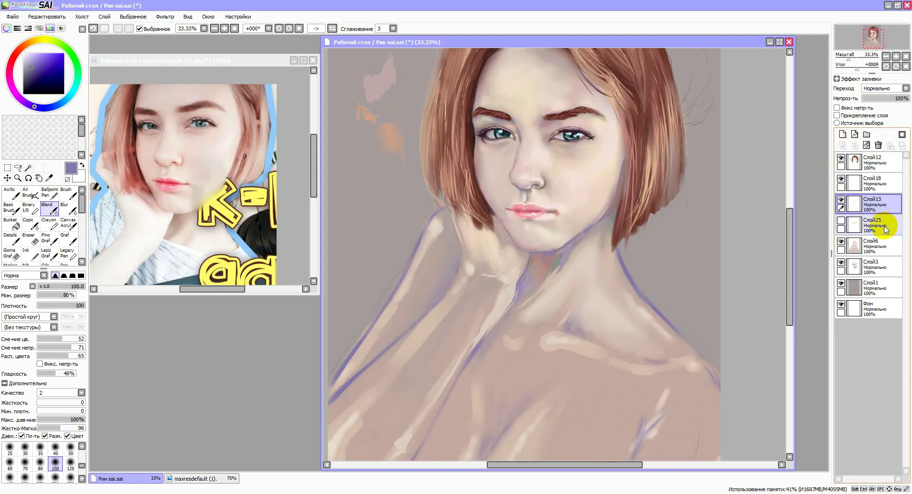
pyautogui.moveTo(883, 224); pyautogui.dragTo(882, 202)
pyautogui.doubleClick(879, 204)
pyautogui.click(529, 219)
pyautogui.click(873, 184)
pyautogui.click(878, 145)
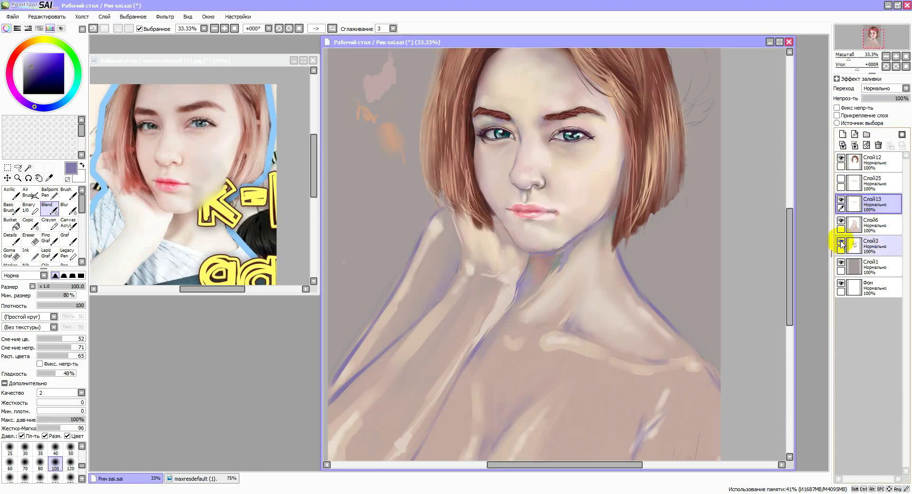
# Step: Erase the stray sketch lines and colour patches in the background around the hair, using the Eraser at size 80
pyautogui.click(876, 244)
pyautogui.click(32, 248)
pyautogui.click(32, 242)
pyautogui.moveTo(790, 217)
pyautogui.mouseDown()
pyautogui.moveTo(790, 178)
pyautogui.moveTo(799, 243)
pyautogui.moveTo(790, 237)
pyautogui.mouseUp()
pyautogui.click(889, 225)
pyautogui.click(888, 205)
pyautogui.click(40, 427)
pyautogui.click(874, 161)
pyautogui.moveTo(383, 119); pyautogui.dragTo(400, 185)
pyautogui.moveTo(788, 269); pyautogui.dragTo(792, 263)
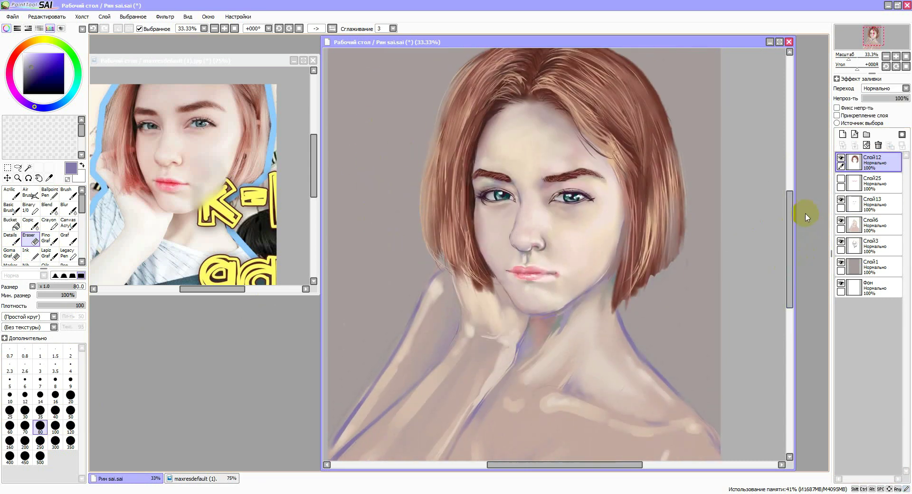
# Step: Merge layers Слой13 and Слой6 down into layer Слой3, removing the leftover layers
pyautogui.click(877, 205)
pyautogui.click(843, 145)
pyautogui.click(841, 221)
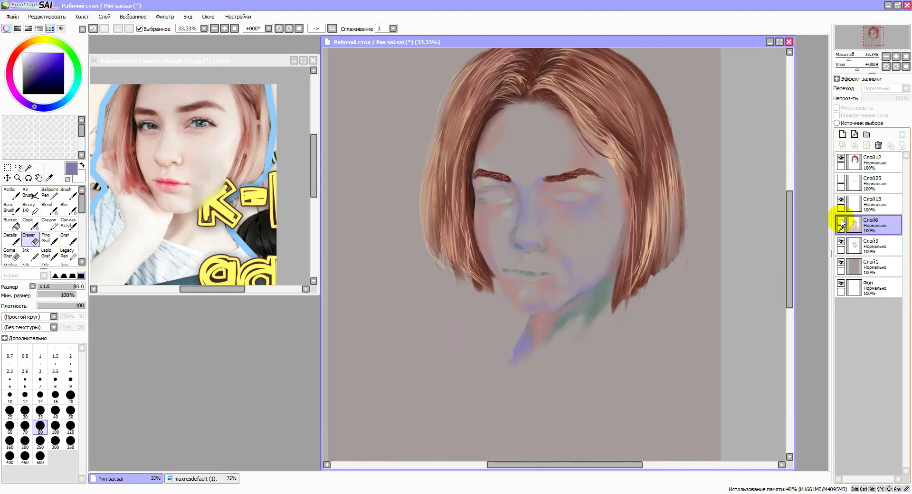
pyautogui.click(841, 221)
pyautogui.click(843, 146)
pyautogui.click(882, 204)
pyautogui.click(879, 145)
# Step: Move the hair layer Слой12 beneath Слой25, merge it into Слой3, and check the result by toggling visibility
pyautogui.moveTo(873, 162); pyautogui.dragTo(884, 174)
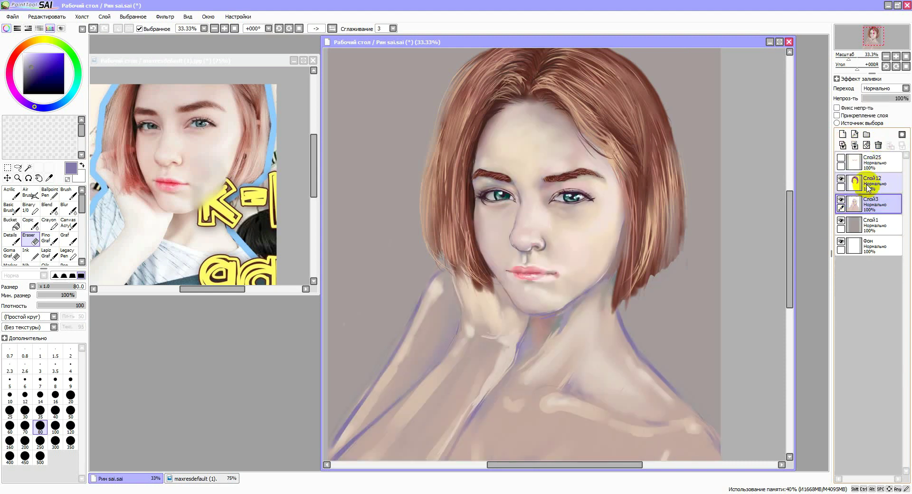
pyautogui.click(883, 180)
pyautogui.click(844, 145)
pyautogui.click(879, 145)
pyautogui.click(842, 200)
pyautogui.click(841, 201)
# Step: Lasso the eye and eyebrow nearest the raised hand on layer Слой3
pyautogui.scroll(3, 635, 257)
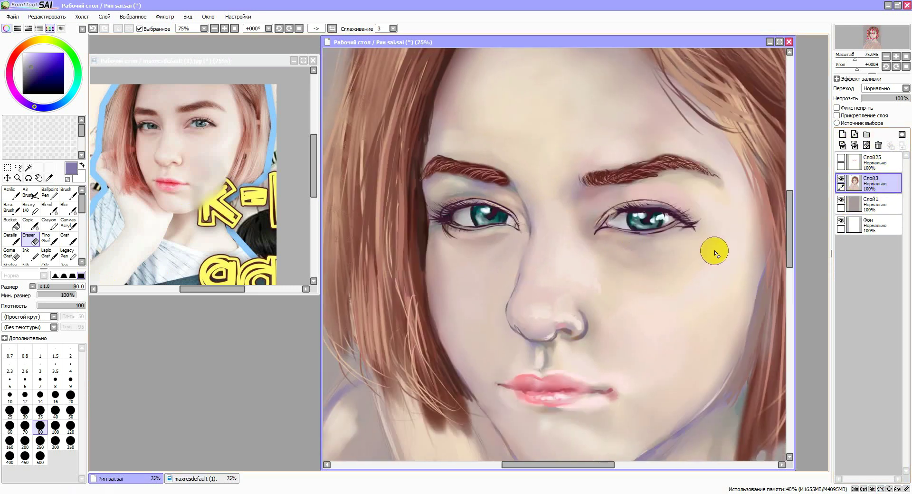
pyautogui.click(17, 167)
pyautogui.moveTo(421, 154)
pyautogui.mouseDown()
pyautogui.moveTo(485, 254)
pyautogui.moveTo(417, 150)
pyautogui.mouseUp()
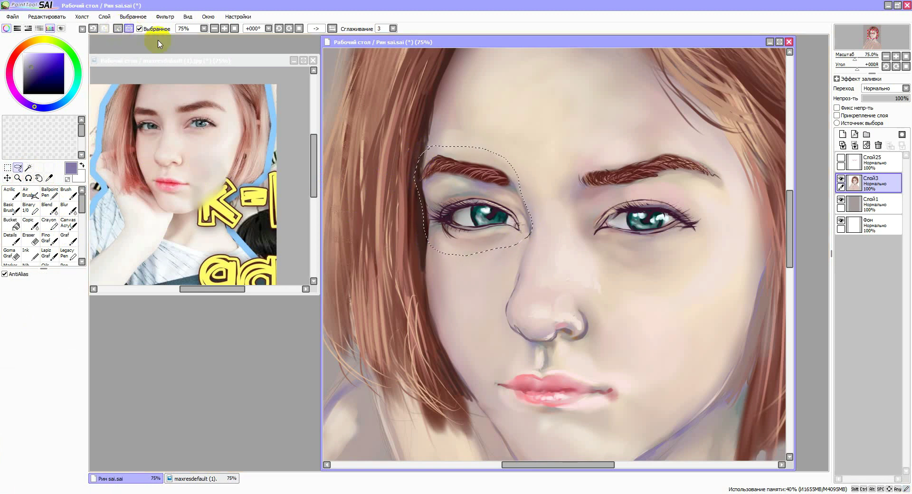
# Step: Try to lower and slightly rotate the selected eye and eyebrow with the Transform tool
pyautogui.click(8, 168)
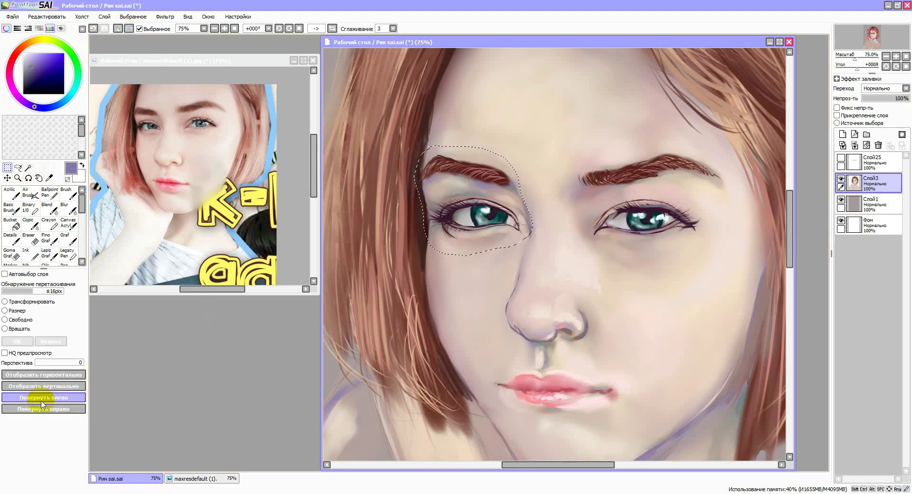
pyautogui.click(19, 302)
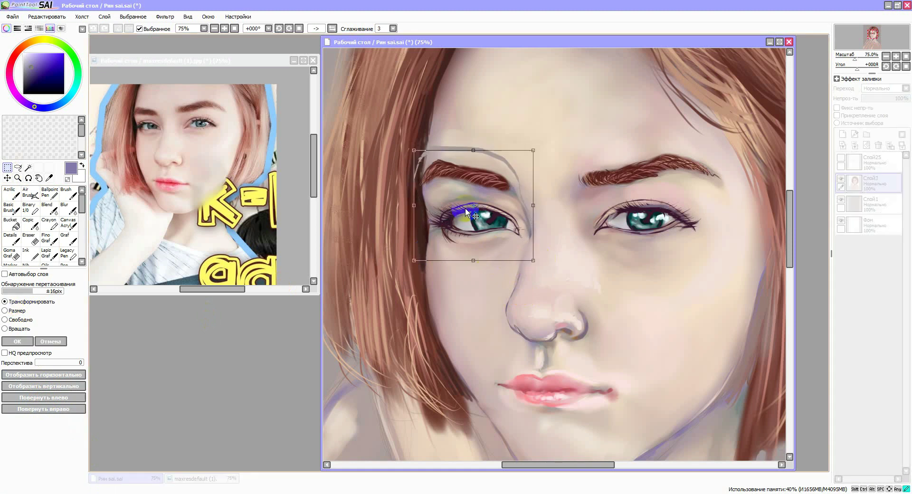
pyautogui.moveTo(468, 213)
pyautogui.mouseDown()
pyautogui.moveTo(525, 254)
pyautogui.moveTo(475, 230)
pyautogui.mouseUp()
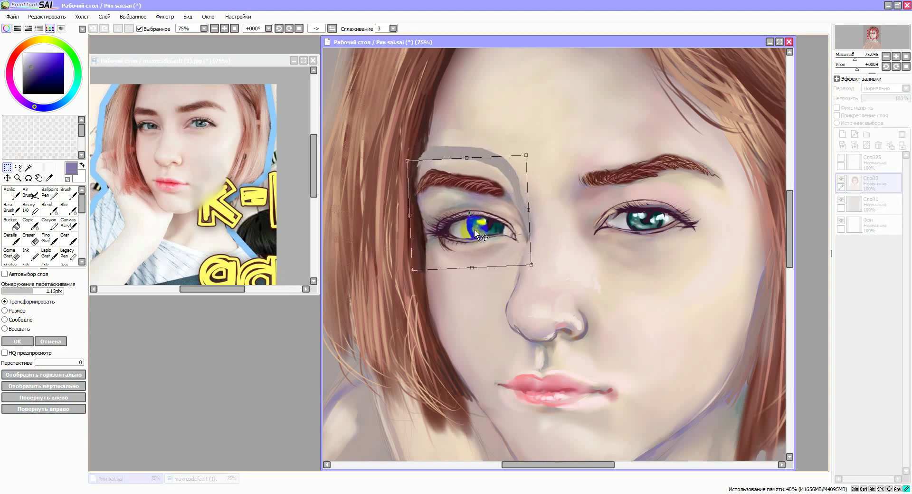
pyautogui.moveTo(533, 269); pyautogui.dragTo(531, 267)
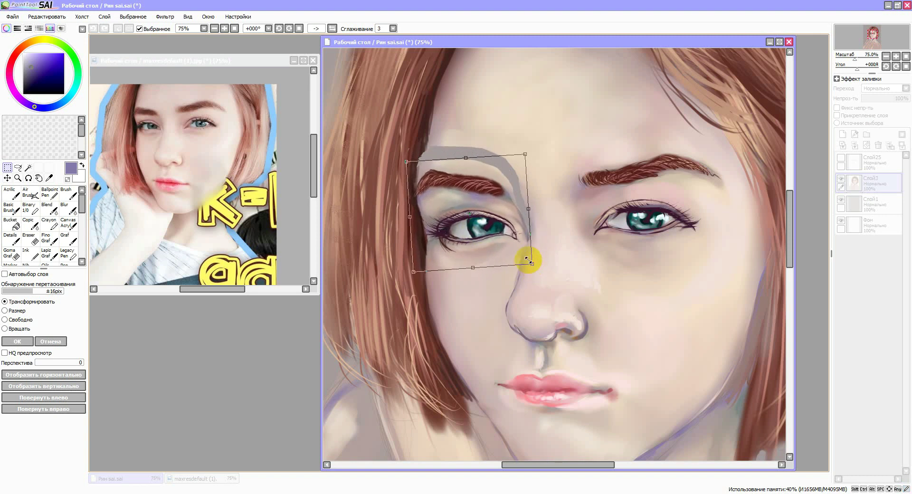
pyautogui.moveTo(470, 255)
pyautogui.mouseDown()
pyautogui.moveTo(478, 249)
pyautogui.moveTo(469, 251)
pyautogui.mouseUp()
pyautogui.scroll(-3, 707, 304)
pyautogui.scroll(2, 718, 303)
pyautogui.click(20, 341)
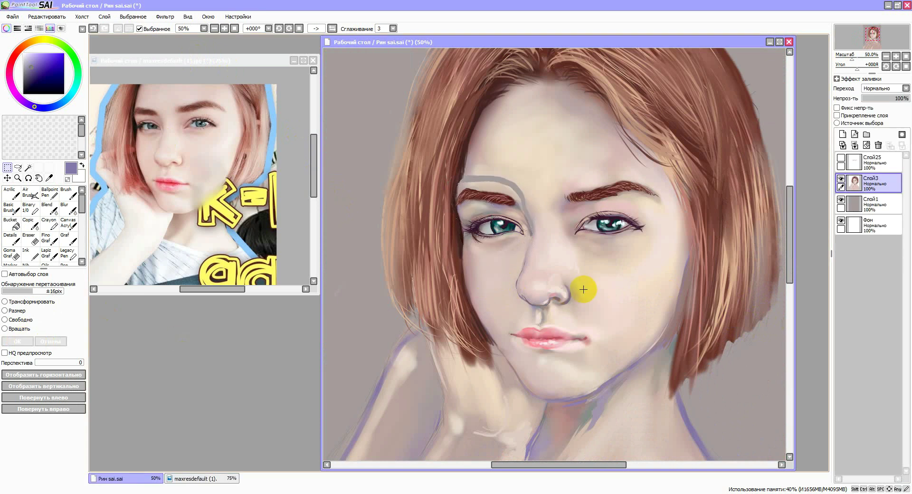
# Step: Compare the portrait with and without the eye transform, and leave the transform undone
pyautogui.scroll(-1, 584, 290)
pyautogui.scroll(1, 603, 293)
pyautogui.click(93, 30)
pyautogui.click(105, 29)
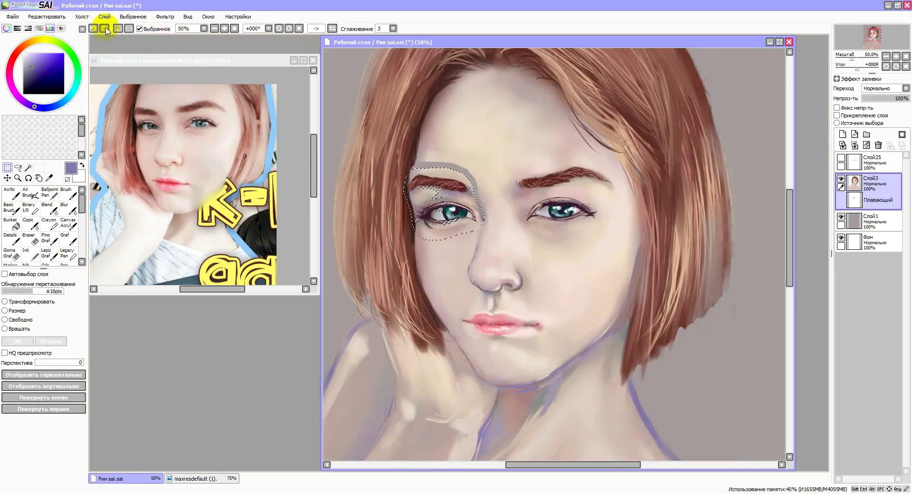
pyautogui.click(93, 29)
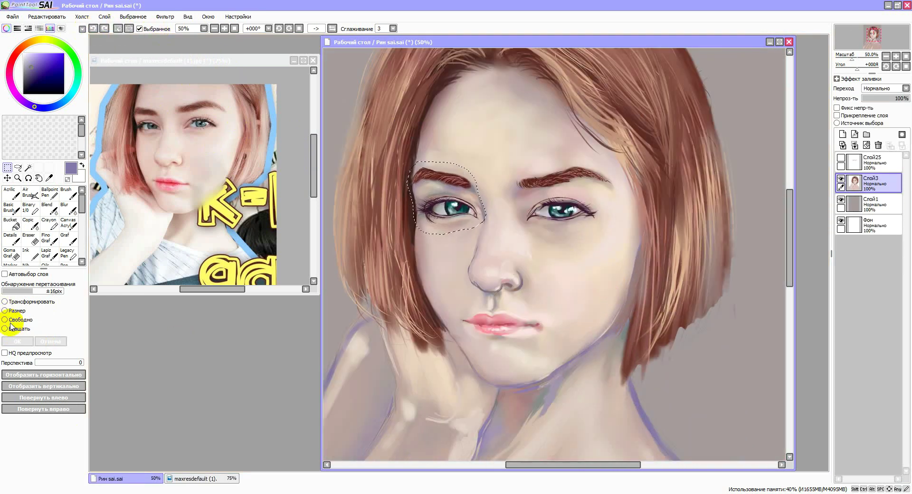
# Step: Transform the selected eye and eyebrow to sit slightly lower and closer to the hair edge, and apply it
pyautogui.click(14, 304)
pyautogui.moveTo(488, 196); pyautogui.dragTo(439, 203)
pyautogui.press('Return')
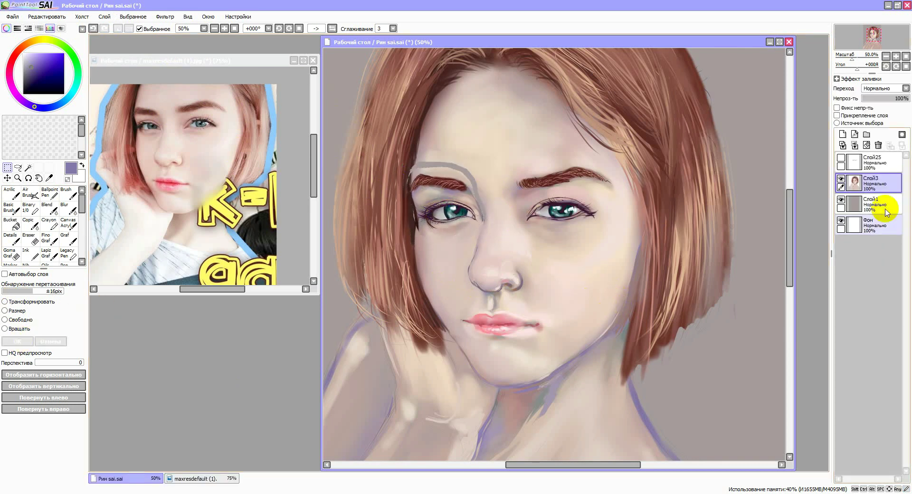
# Step: Create a new layer above Слой3 and paint a dark brown hair edge beside the moved eye with the Details brush
pyautogui.click(843, 135)
pyautogui.click(419, 214)
pyautogui.click(435, 209)
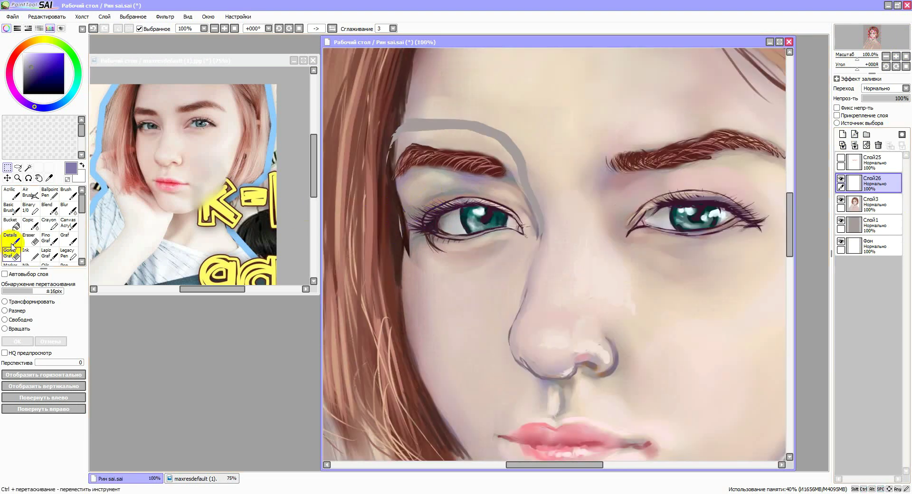
pyautogui.click(12, 239)
pyautogui.rightClick(402, 215)
pyautogui.moveTo(442, 221); pyautogui.dragTo(433, 133)
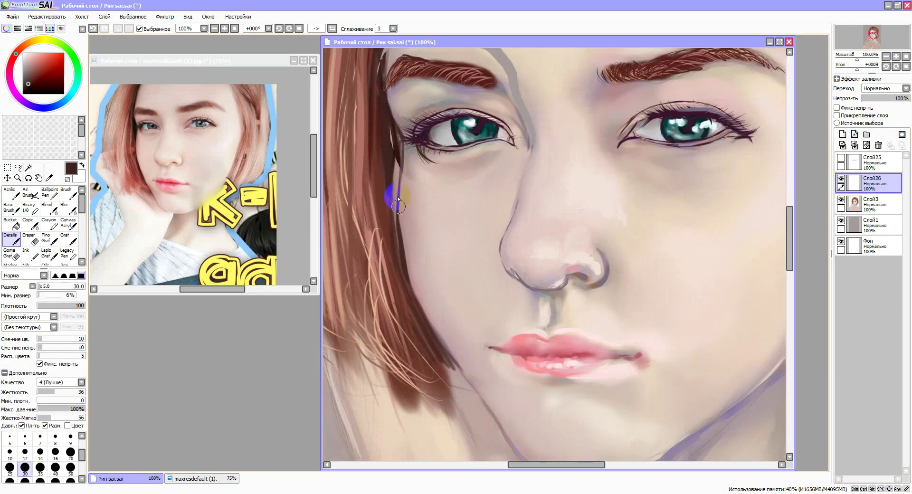
pyautogui.moveTo(389, 206); pyautogui.dragTo(386, 250)
# Step: Blend the dark hair edge and extend it with more Details brush strokes up along the temple to the eyebrow
pyautogui.click(46, 207)
pyautogui.moveTo(462, 198); pyautogui.dragTo(457, 185)
pyautogui.click(11, 238)
pyautogui.moveTo(388, 243); pyautogui.dragTo(390, 279)
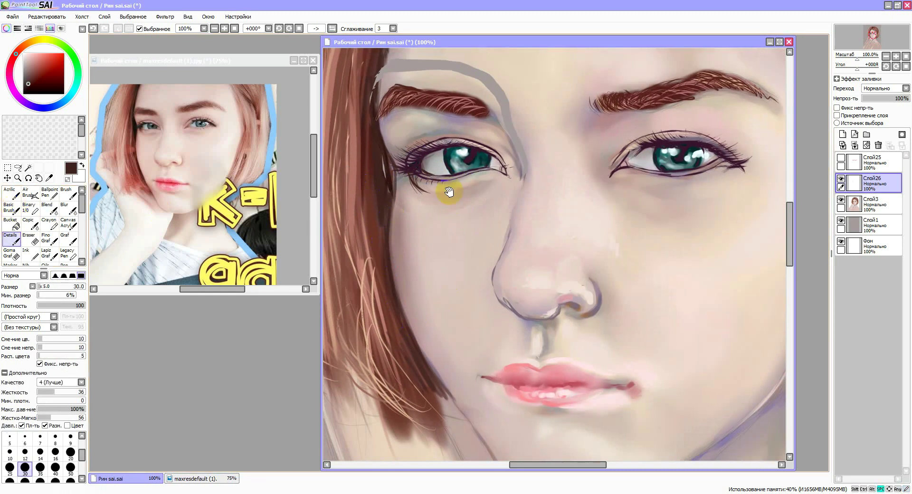
pyautogui.moveTo(384, 161); pyautogui.dragTo(387, 211)
pyautogui.moveTo(387, 163); pyautogui.dragTo(380, 230)
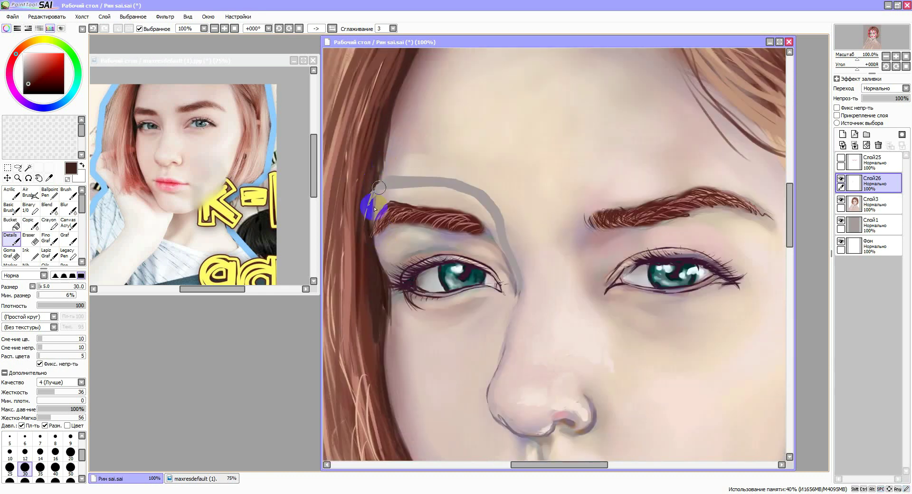
# Step: Paint sampled skin tones over the grey gap above the moved eyebrow and toward the nose bridge
pyautogui.scroll(-4, 381, 175)
pyautogui.scroll(3, 434, 187)
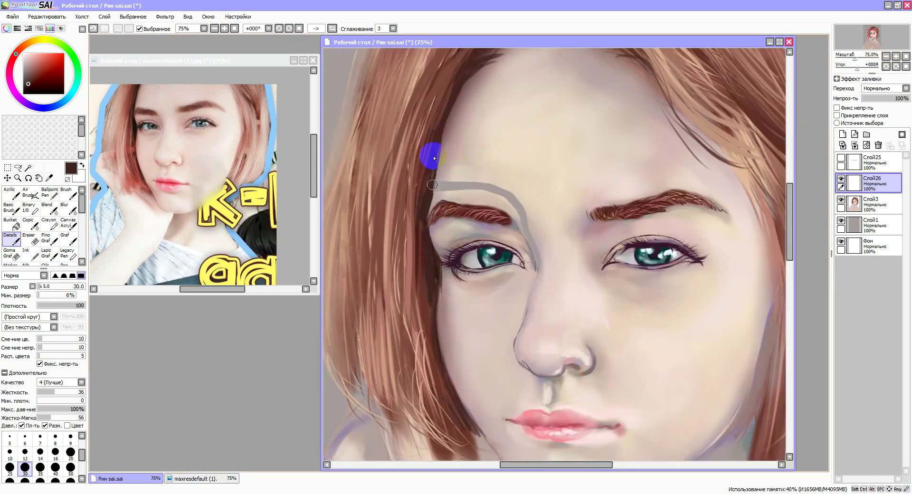
pyautogui.keyDown('alt'); pyautogui.click(441, 189); pyautogui.keyUp('alt')
pyautogui.moveTo(445, 185)
pyautogui.mouseDown()
pyautogui.moveTo(534, 221)
pyautogui.moveTo(533, 208)
pyautogui.moveTo(495, 196)
pyautogui.moveTo(511, 159)
pyautogui.mouseUp()
pyautogui.keyDown('alt'); pyautogui.click(521, 214); pyautogui.keyUp('alt')
pyautogui.keyDown('alt'); pyautogui.click(537, 216); pyautogui.keyUp('alt')
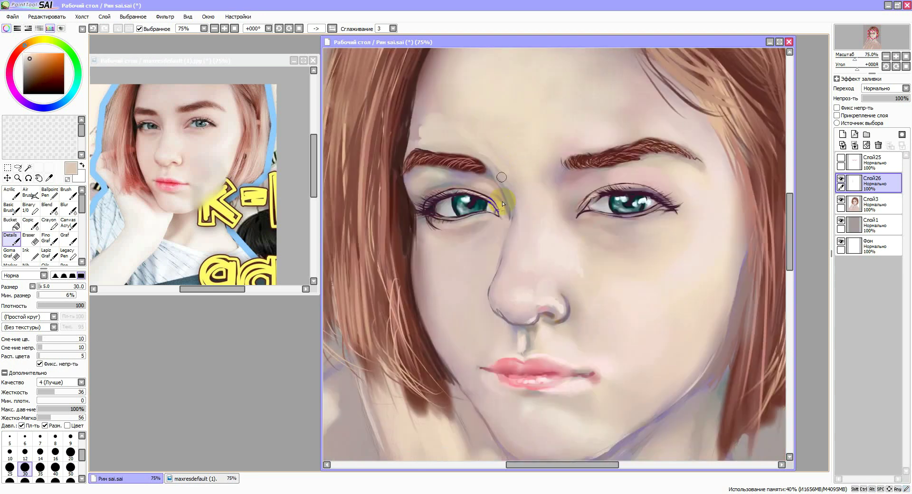
# Step: Rebuild the nose bridge shading between the eyebrow's inner end and the eye corner with skin and shadow tones sampled nearby
pyautogui.scroll(2, 511, 159)
pyautogui.keyDown('alt'); pyautogui.click(523, 251); pyautogui.keyUp('alt')
pyautogui.keyDown('alt'); pyautogui.click(518, 212); pyautogui.keyUp('alt')
pyautogui.moveTo(517, 212); pyautogui.dragTo(505, 186)
pyautogui.keyDown('alt'); pyautogui.click(461, 177); pyautogui.keyUp('alt')
pyautogui.keyDown('alt'); pyautogui.click(513, 219); pyautogui.keyUp('alt')
pyautogui.moveTo(522, 215)
pyautogui.mouseDown()
pyautogui.moveTo(504, 191)
pyautogui.moveTo(497, 213)
pyautogui.mouseUp()
pyautogui.keyDown('alt'); pyautogui.click(507, 195); pyautogui.keyUp('alt')
pyautogui.keyDown('alt'); pyautogui.click(504, 158); pyautogui.keyUp('alt')
pyautogui.keyDown('alt'); pyautogui.click(505, 168); pyautogui.keyUp('alt')
pyautogui.moveTo(495, 155); pyautogui.dragTo(500, 188)
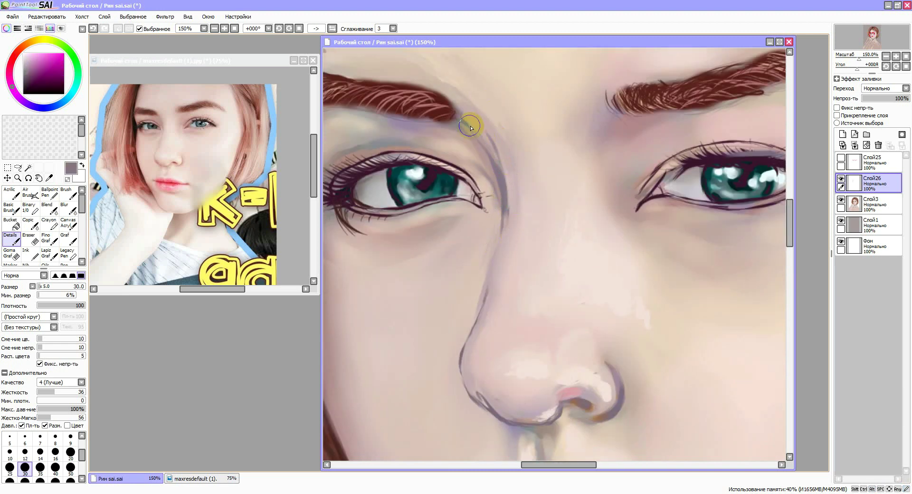
# Step: Paint sampled skin tone at the temple above the moved eyebrow's outer end and smooth it with the Blend brush
pyautogui.click(886, 56)
pyautogui.keyDown('alt'); pyautogui.click(503, 204); pyautogui.keyUp('alt')
pyautogui.scroll(4, 541, 209)
pyautogui.keyDown('alt'); pyautogui.click(483, 228); pyautogui.keyUp('alt')
pyautogui.keyDown('alt'); pyautogui.click(483, 226); pyautogui.keyUp('alt')
pyautogui.moveTo(484, 218); pyautogui.dragTo(501, 208)
pyautogui.click(50, 209)
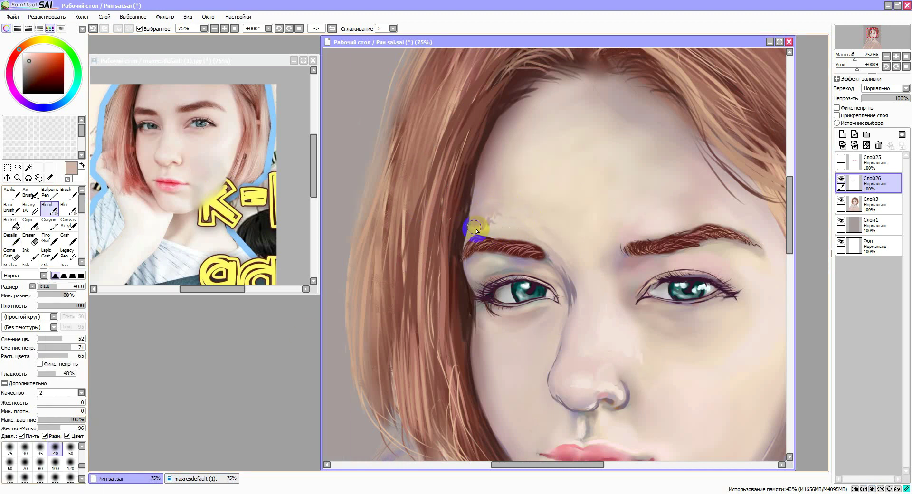
# Step: Add more sampled skin tone where the forehead meets the hair above the moved eyebrow, and blend it in
pyautogui.hscroll(2, 489, 229)
pyautogui.click(10, 237)
pyautogui.keyDown('alt'); pyautogui.click(454, 215); pyautogui.keyUp('alt')
pyautogui.moveTo(454, 215); pyautogui.dragTo(452, 203)
pyautogui.keyDown('alt'); pyautogui.click(455, 213); pyautogui.keyUp('alt')
pyautogui.keyDown('alt'); pyautogui.click(452, 206); pyautogui.keyUp('alt')
pyautogui.click(51, 209)
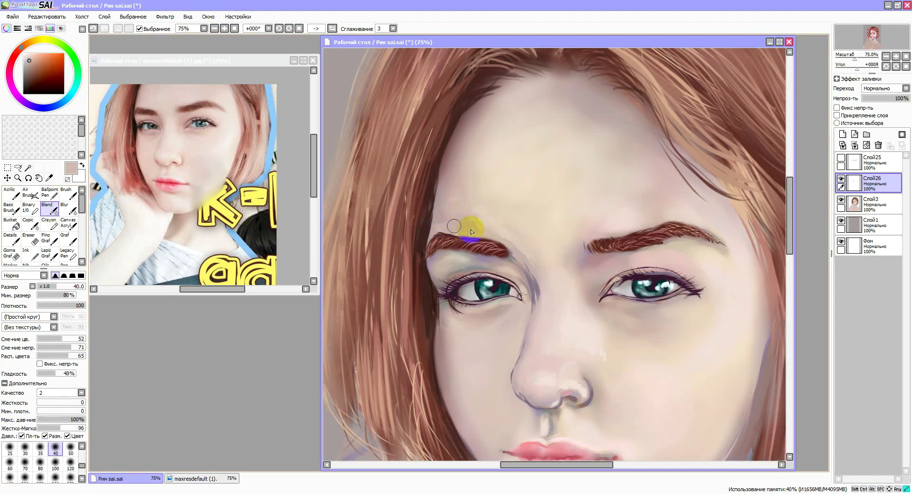
# Step: Work sampled skin tones into the shading between the moved eyebrow's inner end and the nose bridge
pyautogui.scroll(-2, 461, 209)
pyautogui.hscroll(2, 486, 209)
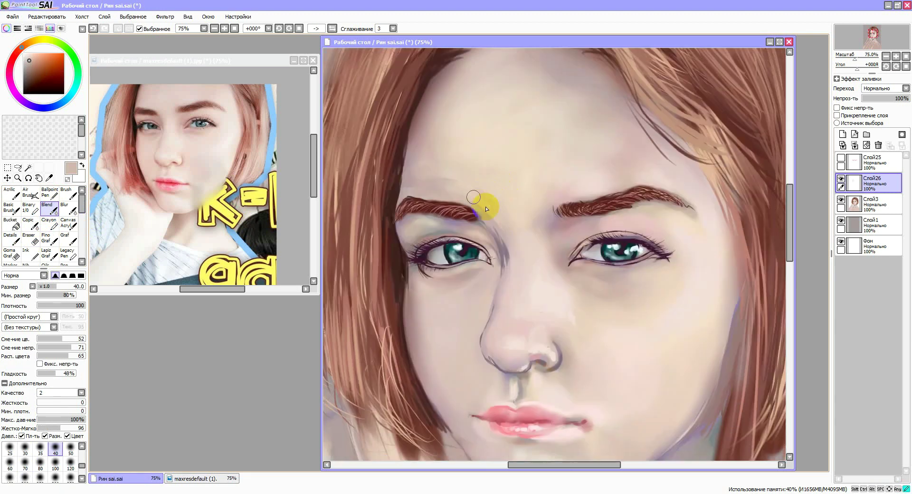
pyautogui.keyDown('alt'); pyautogui.click(522, 241); pyautogui.keyUp('alt')
pyautogui.moveTo(510, 234)
pyautogui.mouseDown()
pyautogui.moveTo(521, 270)
pyautogui.moveTo(503, 229)
pyautogui.mouseUp()
pyautogui.keyDown('alt'); pyautogui.click(522, 281); pyautogui.keyUp('alt')
pyautogui.keyDown('alt'); pyautogui.click(522, 259); pyautogui.keyUp('alt')
pyautogui.moveTo(521, 259)
pyautogui.mouseDown()
pyautogui.moveTo(513, 242)
pyautogui.moveTo(520, 299)
pyautogui.mouseUp()
# Step: Paint light skin strokes down the upper nose bridge with the Details brush and soften them with the Blend brush
pyautogui.click(12, 241)
pyautogui.moveTo(520, 255); pyautogui.dragTo(532, 287)
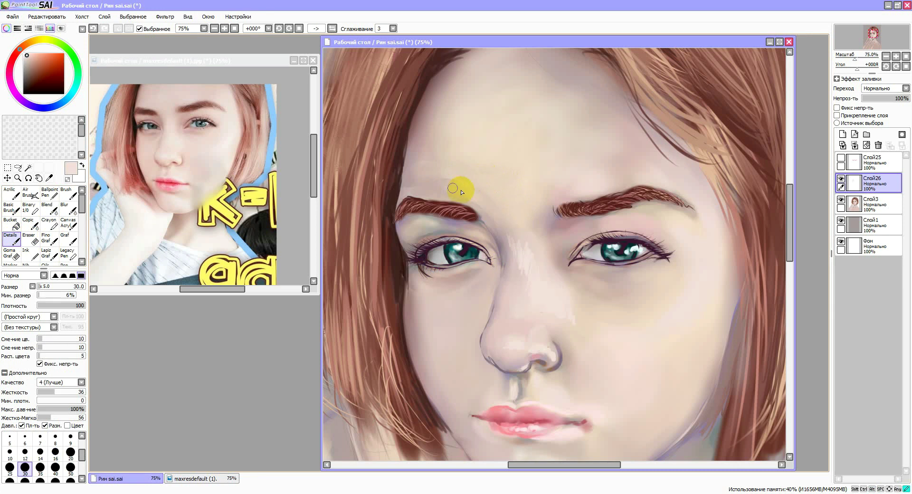
pyautogui.hscroll(4, 618, 270)
pyautogui.scroll(-1, 618, 270)
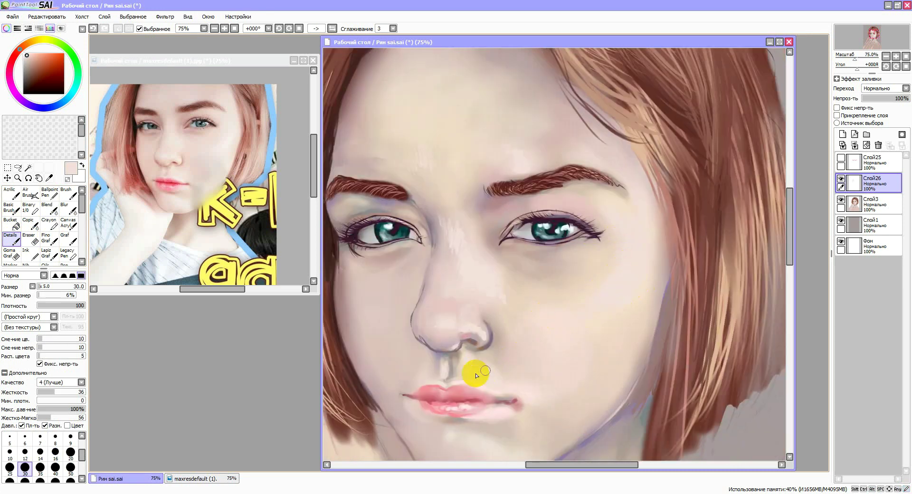
pyautogui.click(49, 208)
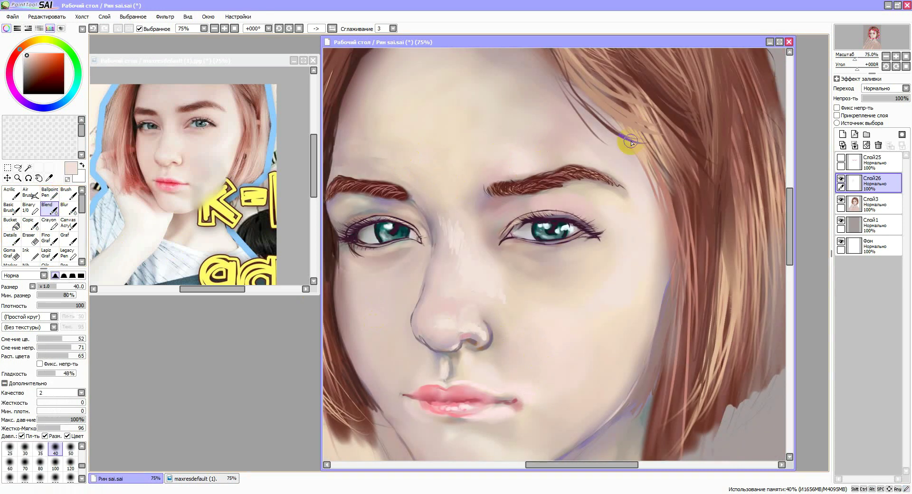
pyautogui.moveTo(458, 248)
pyautogui.mouseDown()
pyautogui.moveTo(452, 274)
pyautogui.moveTo(455, 237)
pyautogui.mouseUp()
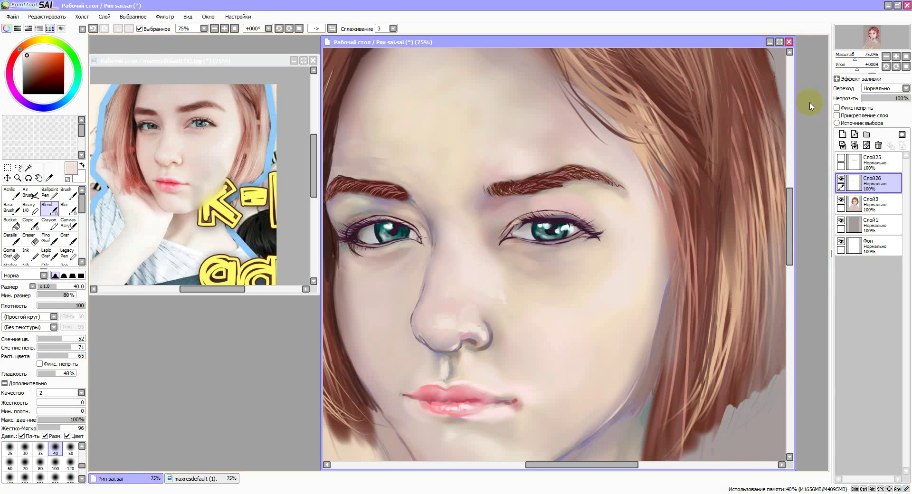
# Step: Compare the face at 50% zoom with layer Слой26 hidden and shown again
pyautogui.moveTo(855, 59); pyautogui.dragTo(849, 59)
pyautogui.click(842, 179)
pyautogui.click(841, 179)
pyautogui.scroll(2, 530, 269)
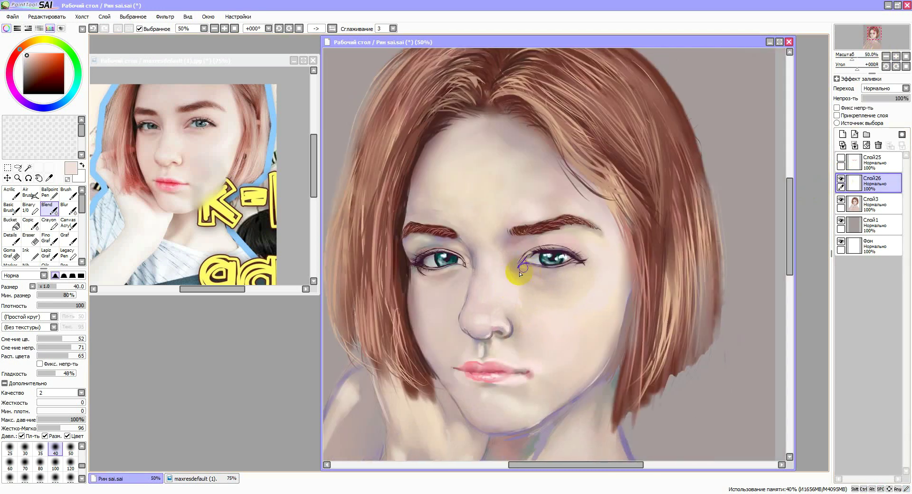
# Step: Paint sampled skin tones at the top of the nose bridge between the eyes with the Details brush and blend them
pyautogui.rightClick(370, 209)
pyautogui.click(11, 238)
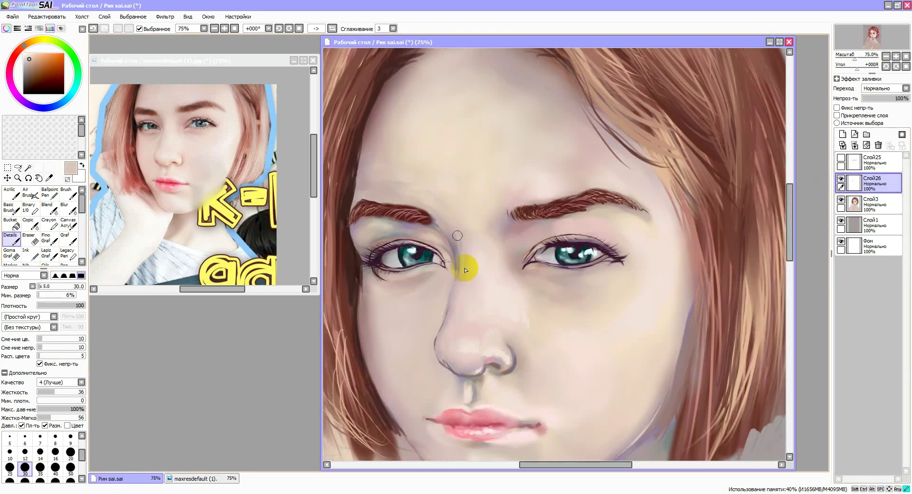
pyautogui.keyDown('alt'); pyautogui.click(477, 260); pyautogui.keyUp('alt')
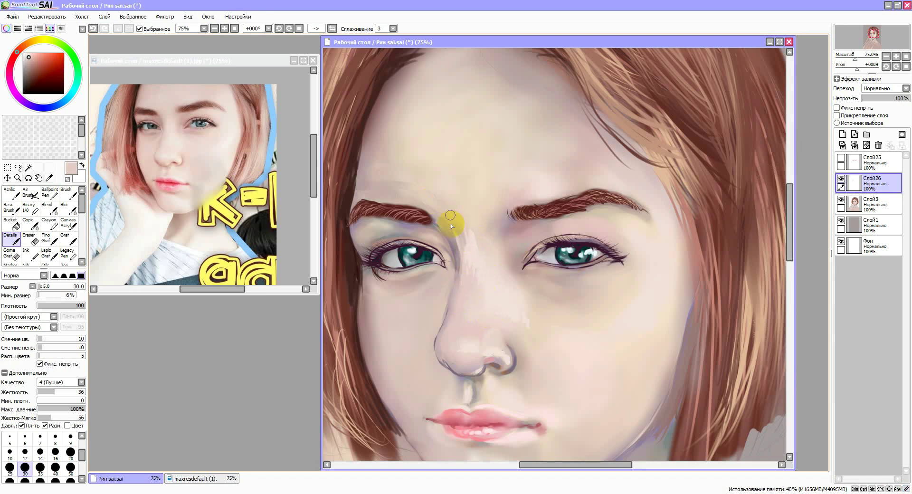
pyautogui.click(48, 207)
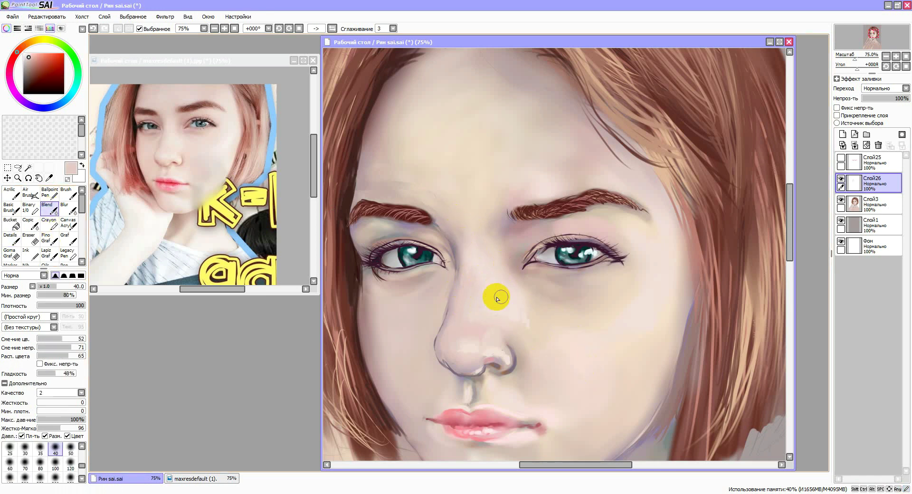
# Step: Add pale skin highlights on the nose bridge and above the right-hand eyebrow's outer end, and blend the eyebrow highlight
pyautogui.press('b')
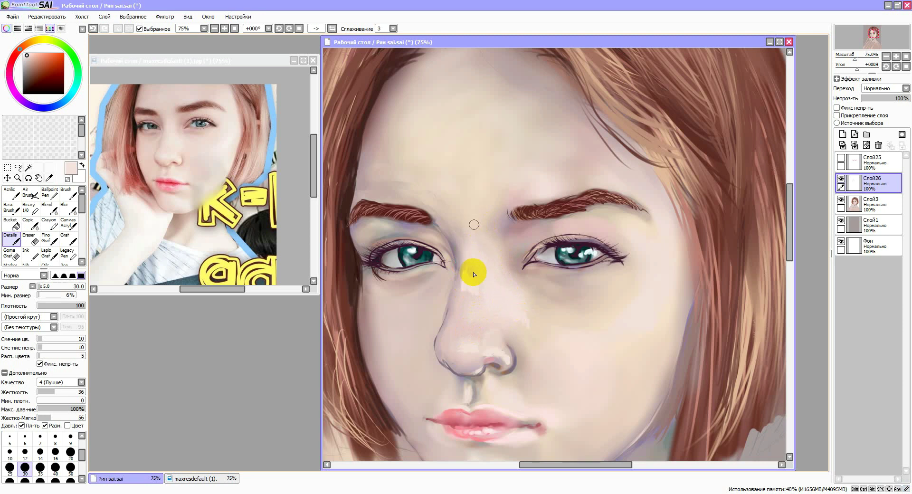
pyautogui.moveTo(631, 173); pyautogui.dragTo(590, 169)
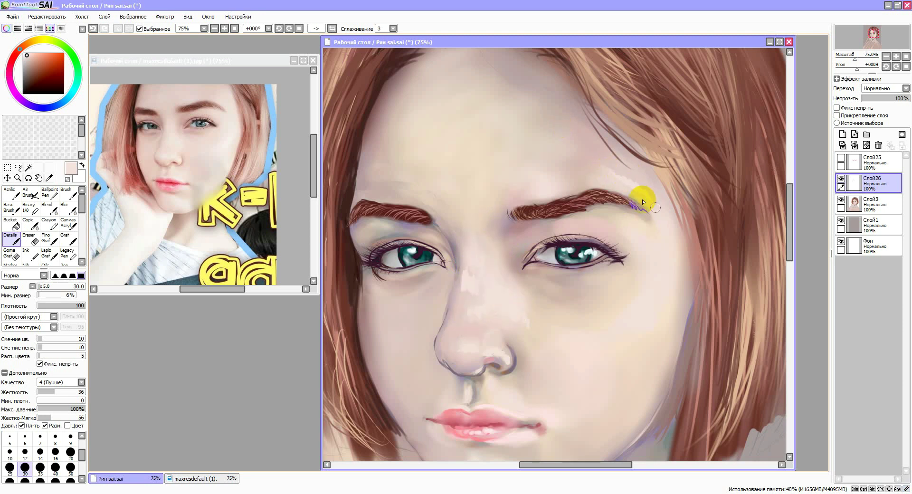
pyautogui.click(47, 204)
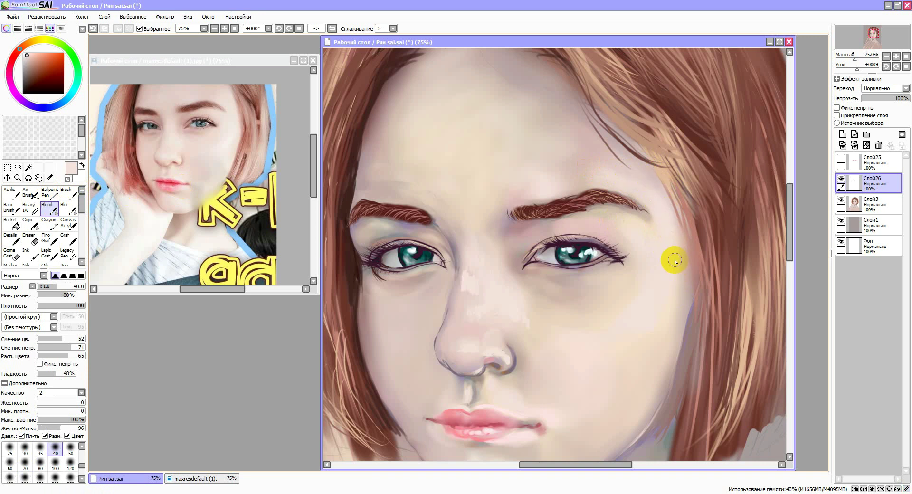
# Step: Shade the nose tip's outer edge and underside with a muted pink-brown tone and smooth it with the Blend brush
pyautogui.click(11, 238)
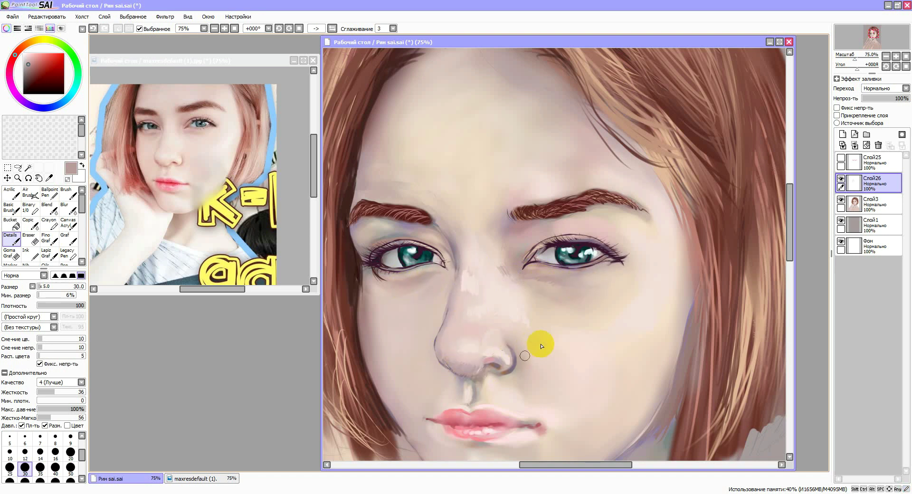
pyautogui.moveTo(583, 378); pyautogui.dragTo(592, 291)
pyautogui.moveTo(450, 256); pyautogui.dragTo(450, 264)
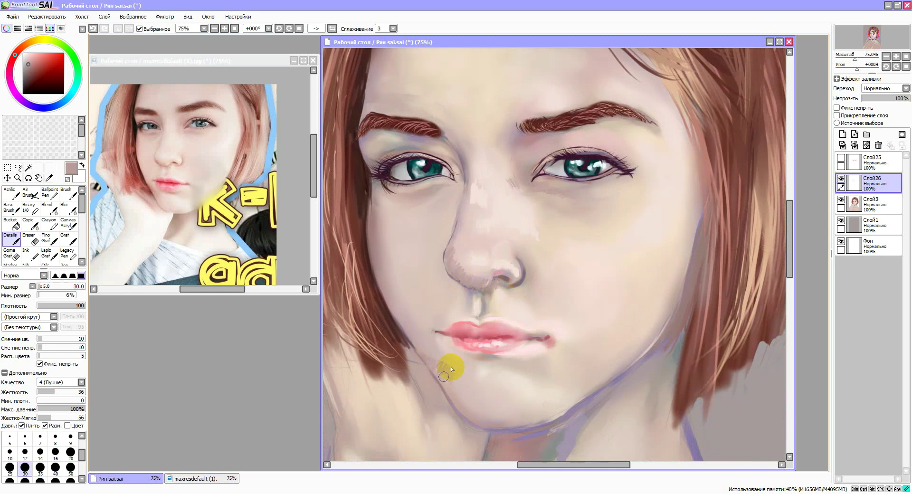
pyautogui.click(49, 209)
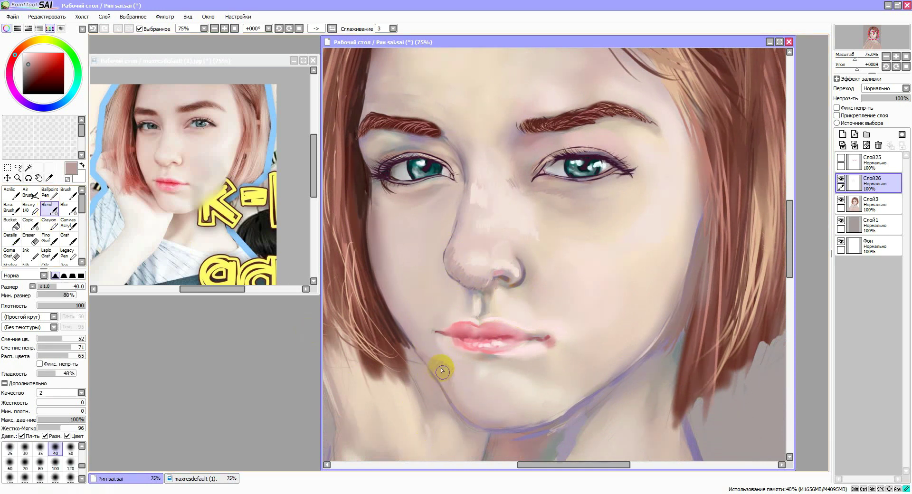
pyautogui.moveTo(457, 262); pyautogui.dragTo(471, 273)
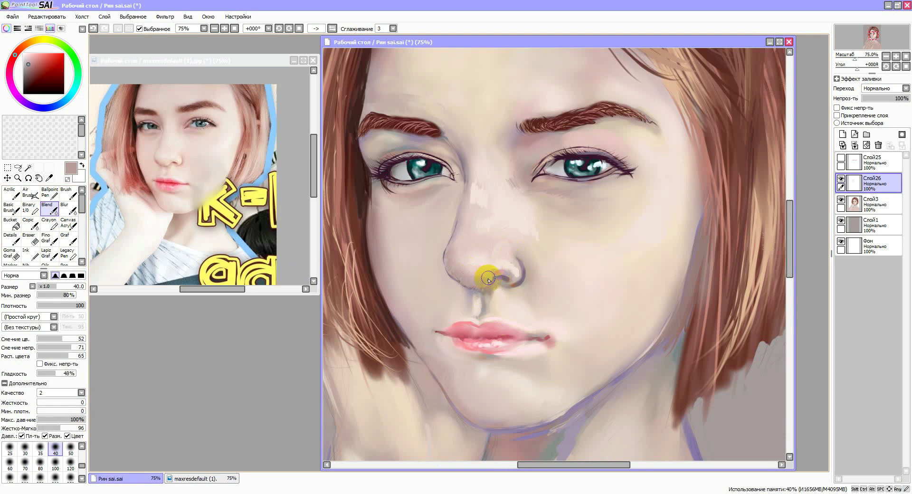
# Step: Paint light skin highlights around the nostril and nose tip with the Details brush, then trim the nose edge with the Eraser at size 14
pyautogui.click(14, 240)
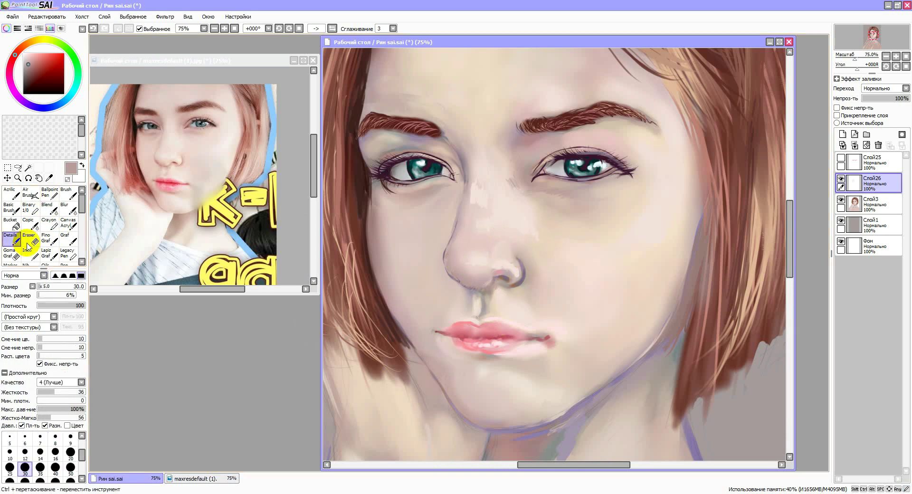
pyautogui.rightClick(501, 260)
pyautogui.scroll(2, 493, 279)
pyautogui.moveTo(498, 277); pyautogui.dragTo(473, 257)
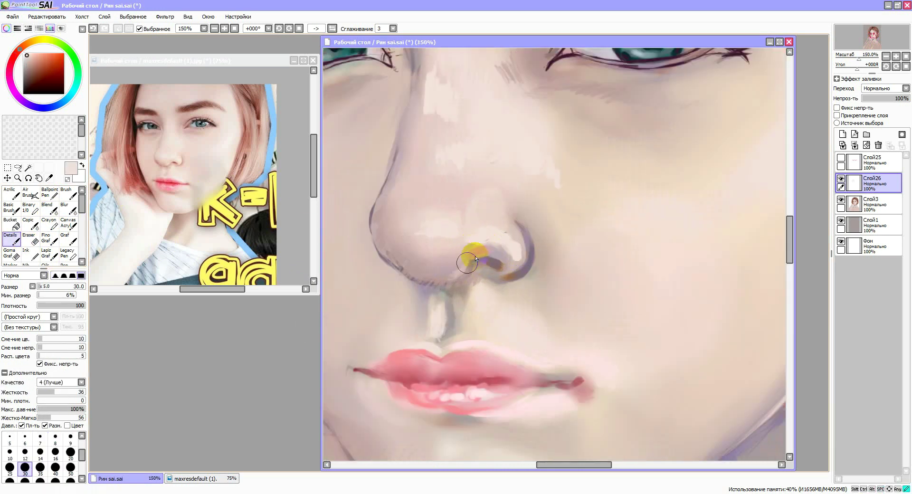
pyautogui.moveTo(502, 298); pyautogui.dragTo(523, 258)
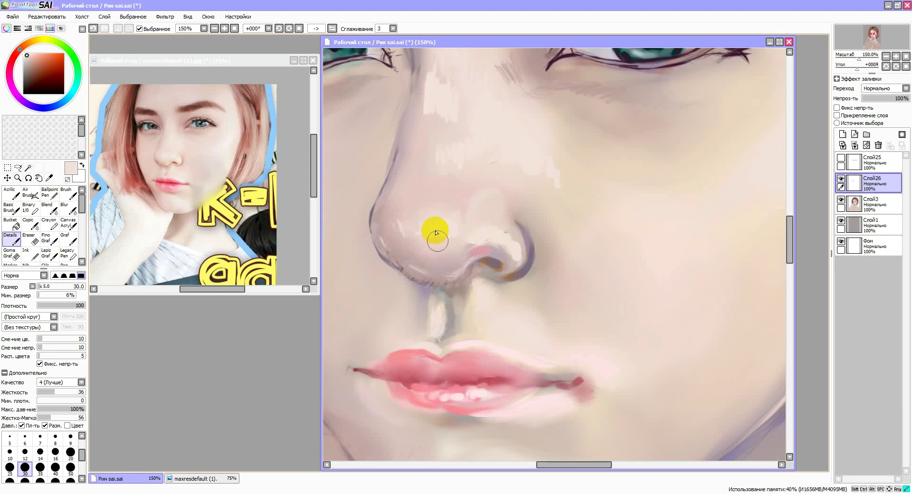
pyautogui.click(32, 239)
pyautogui.click(40, 394)
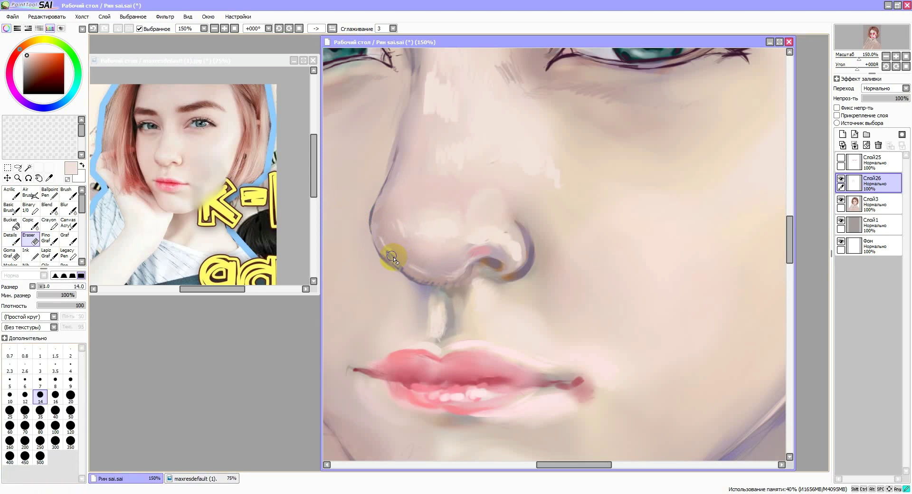
# Step: Redraw the nose's outer contour with a mauve shadow tone sampled from the nostril wing, and blend it
pyautogui.keyDown('alt'); pyautogui.click(531, 248); pyautogui.keyUp('alt')
pyautogui.click(15, 239)
pyautogui.moveTo(403, 107); pyautogui.dragTo(369, 207)
pyautogui.moveTo(404, 83); pyautogui.dragTo(401, 106)
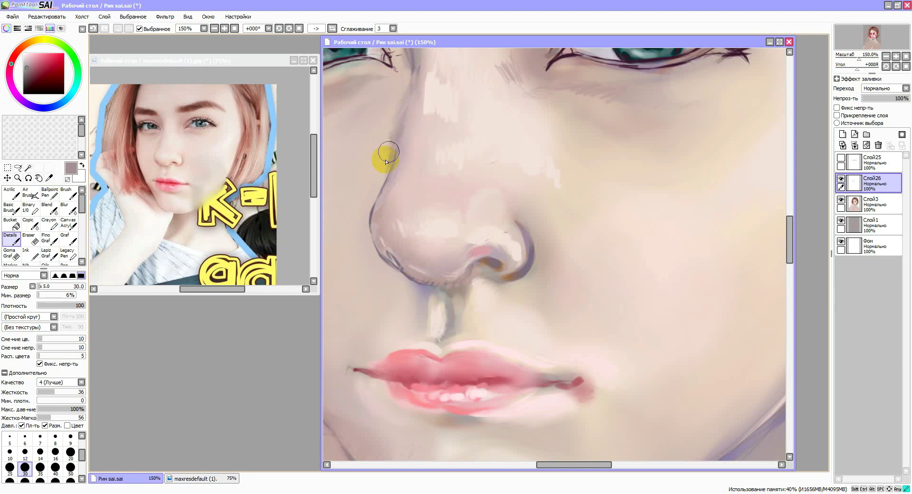
pyautogui.click(31, 239)
pyautogui.click(51, 213)
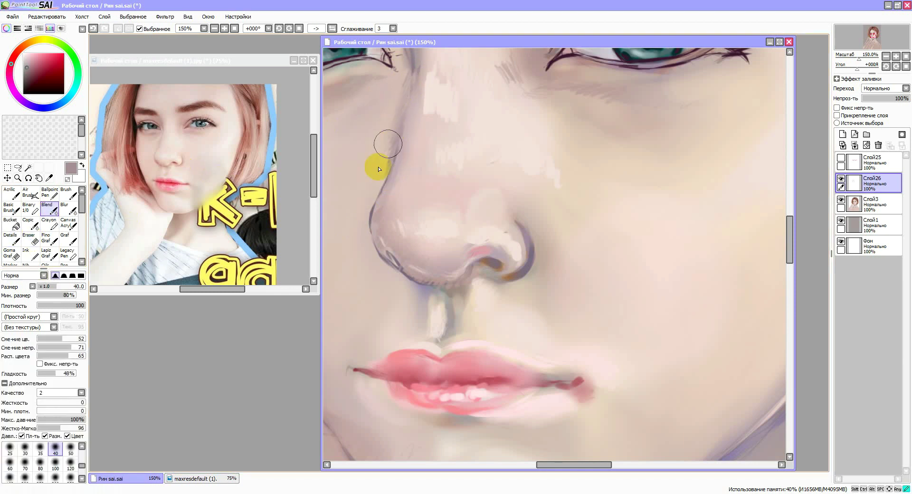
# Step: Strengthen the purplish shadow along the nose tip's outer edge with the Details brush and blend it into the skin
pyautogui.scroll(-3, 517, 211)
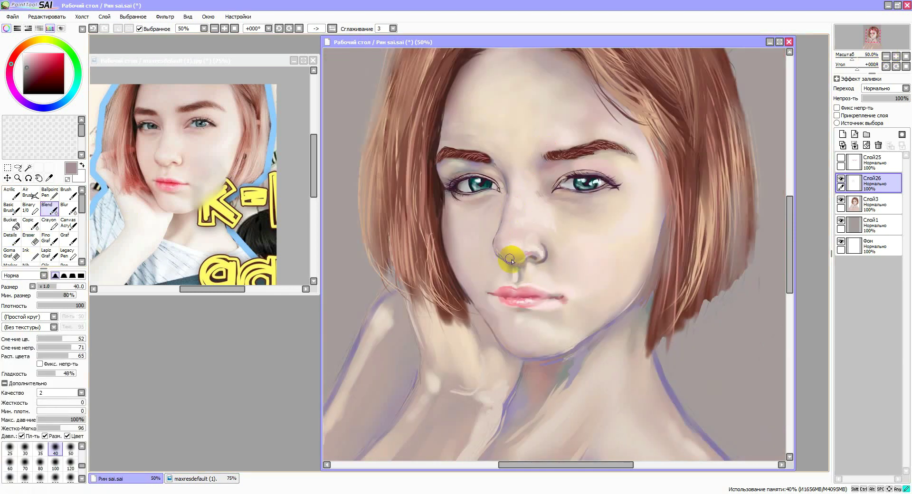
pyautogui.scroll(3, 533, 250)
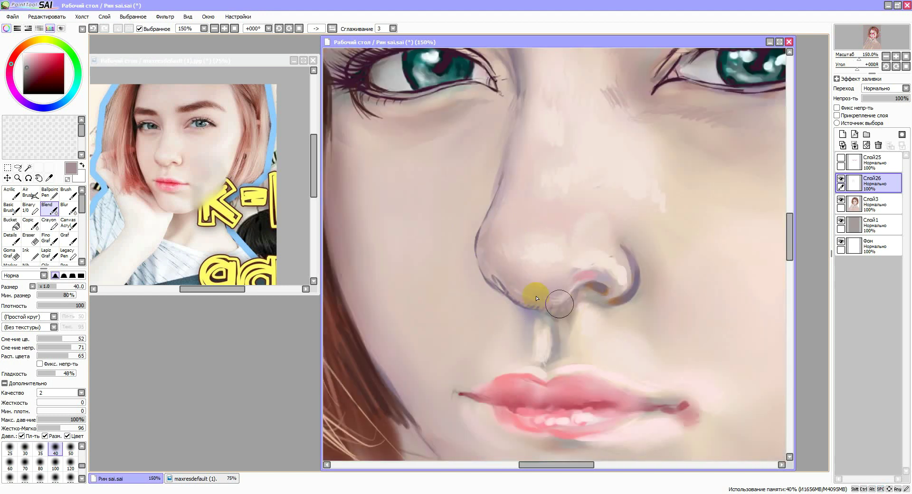
pyautogui.click(11, 239)
pyautogui.moveTo(480, 232); pyautogui.dragTo(503, 288)
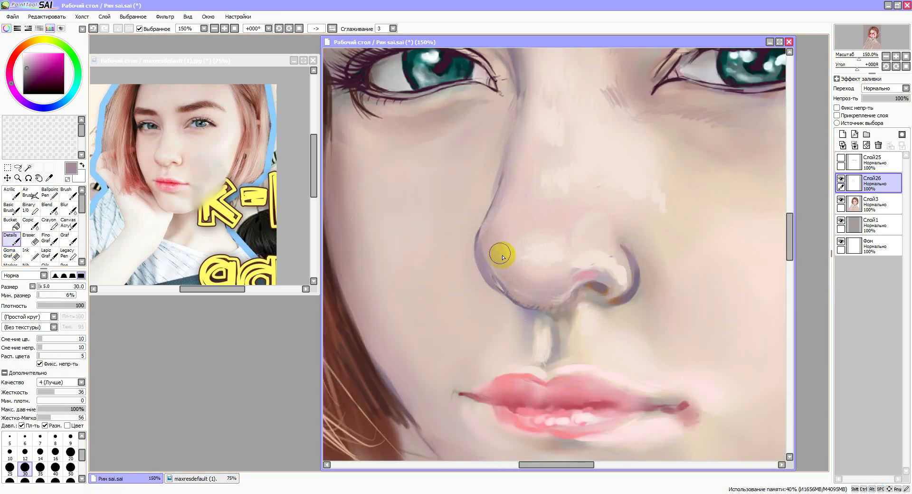
pyautogui.click(47, 208)
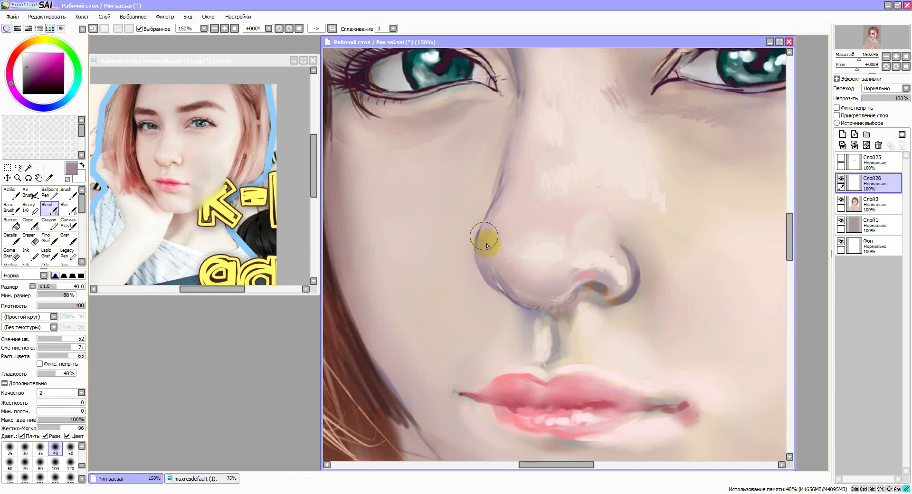
# Step: Save the portrait file with the retouched nose
pyautogui.tripleClick(886, 56)
pyautogui.moveTo(751, 142); pyautogui.dragTo(680, 110)
pyautogui.click(13, 16)
pyautogui.click(30, 50)
# Step: On layer Слой26, paint pale pink highlights on the chin and beside the jaw edge with the Details brush
pyautogui.click(848, 203)
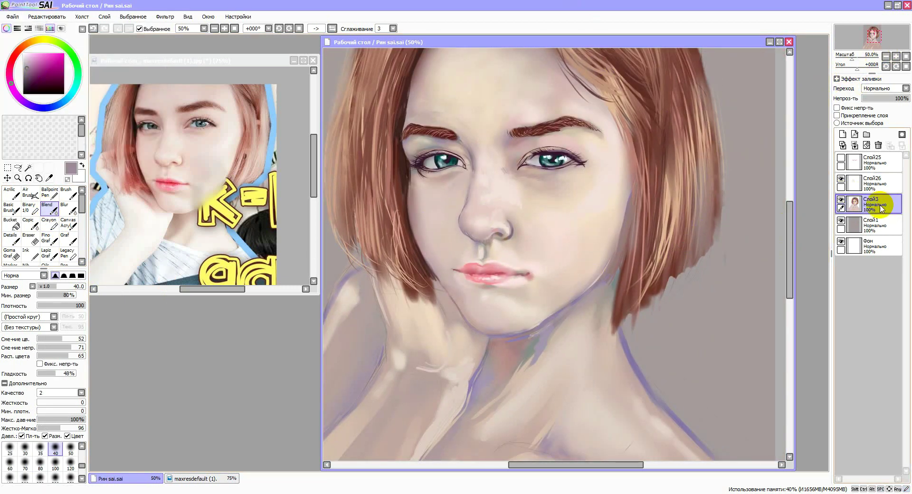
pyautogui.click(848, 183)
pyautogui.scroll(2, 509, 309)
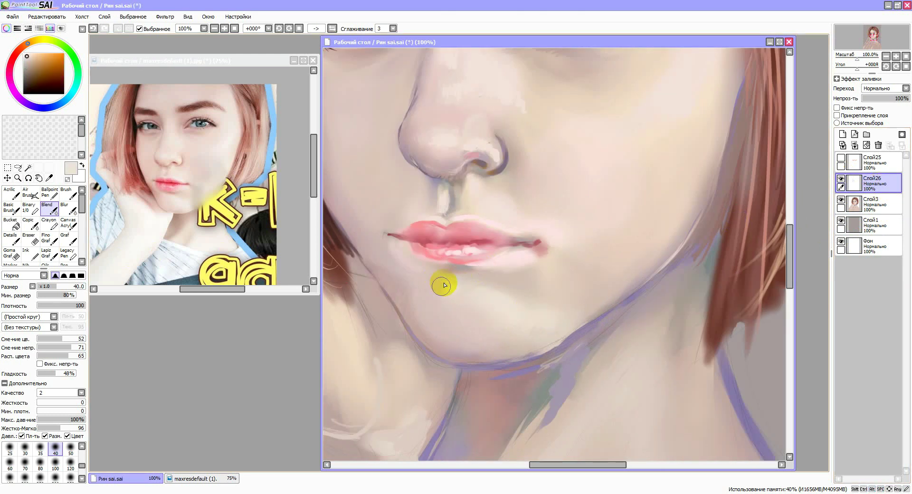
pyautogui.keyDown('alt'); pyautogui.click(384, 317); pyautogui.keyUp('alt')
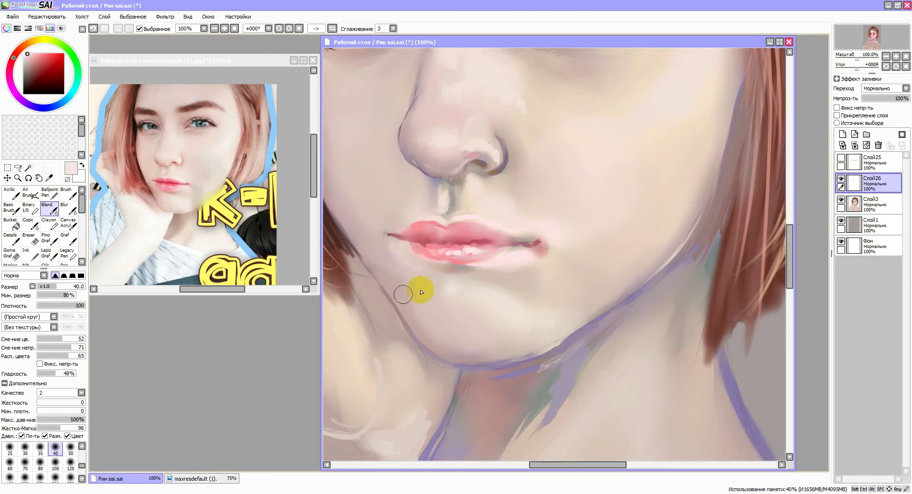
pyautogui.click(68, 209)
pyautogui.click(13, 237)
pyautogui.moveTo(459, 284); pyautogui.dragTo(469, 292)
pyautogui.moveTo(511, 311); pyautogui.dragTo(545, 338)
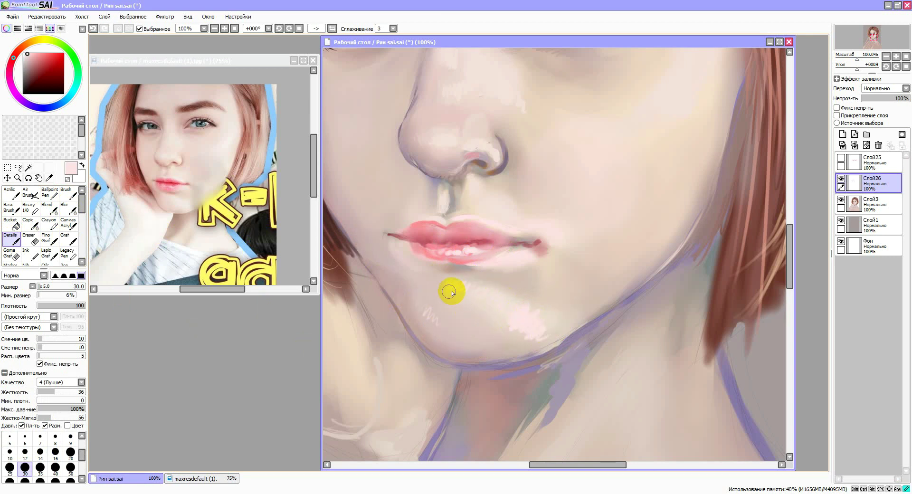
pyautogui.moveTo(411, 307); pyautogui.dragTo(438, 325)
# Step: Smooth the chin highlights with the Blend brush, adding one more pale stroke at the middle of the chin
pyautogui.click(49, 209)
pyautogui.moveTo(412, 274)
pyautogui.mouseDown()
pyautogui.moveTo(407, 302)
pyautogui.moveTo(421, 316)
pyautogui.moveTo(451, 283)
pyautogui.mouseUp()
pyautogui.moveTo(502, 308); pyautogui.dragTo(545, 341)
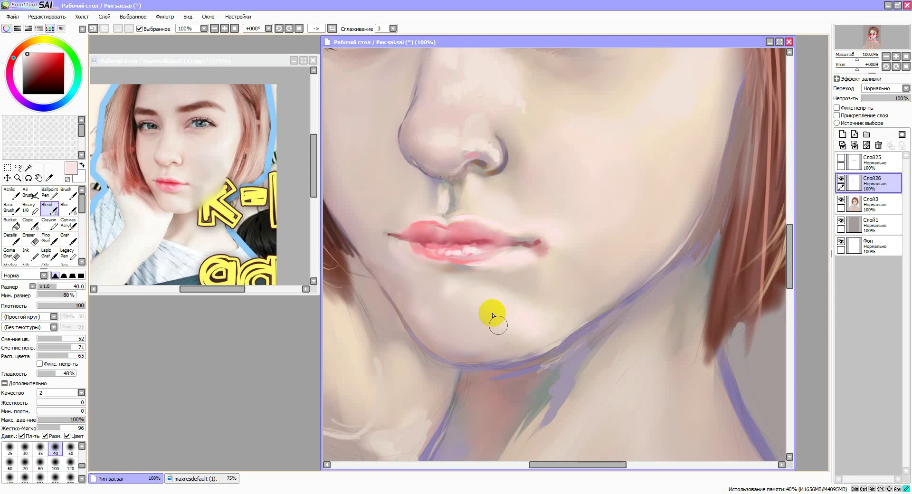
pyautogui.click(14, 239)
pyautogui.moveTo(469, 332)
pyautogui.mouseDown()
pyautogui.moveTo(425, 295)
pyautogui.moveTo(483, 317)
pyautogui.moveTo(460, 334)
pyautogui.mouseUp()
pyautogui.click(49, 207)
pyautogui.click(887, 56)
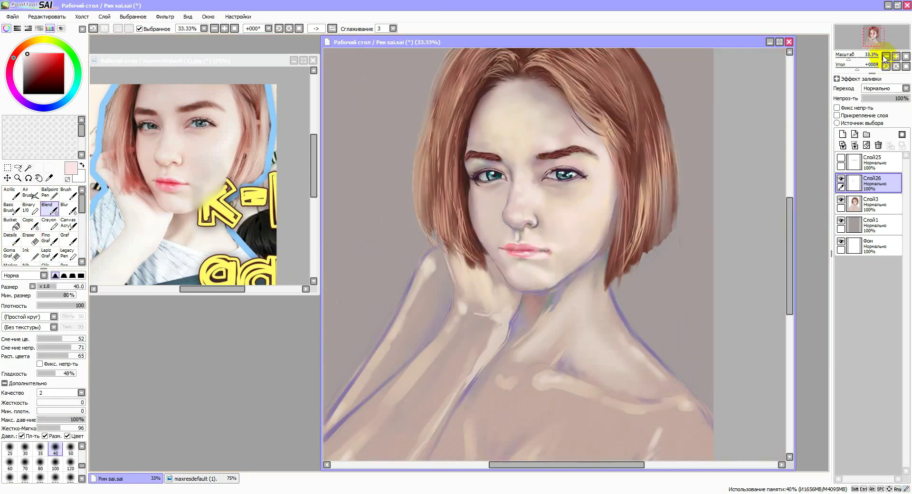
# Step: Repaint the light area of the chin below the lips with a sampled pale skin tone and blend it
pyautogui.keyDown('ctrl'); pyautogui.click(556, 280); pyautogui.keyUp('ctrl')
pyautogui.moveTo(599, 264); pyautogui.dragTo(536, 325)
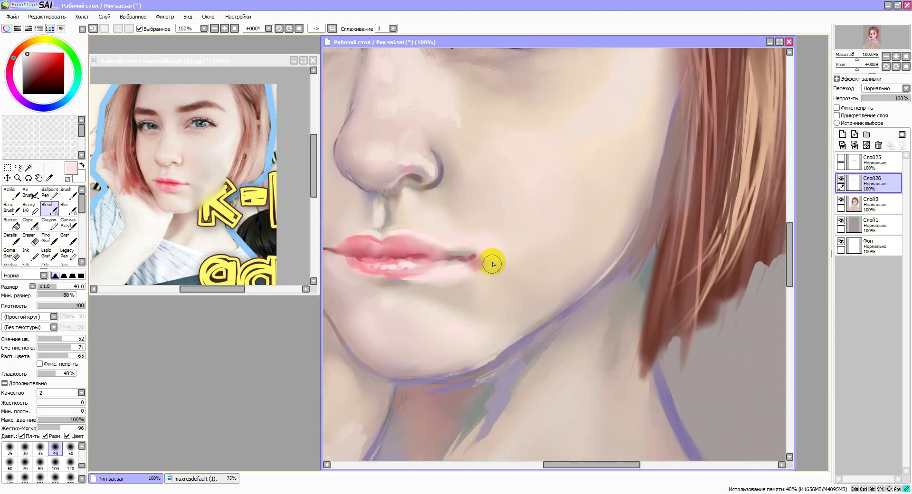
pyautogui.click(12, 238)
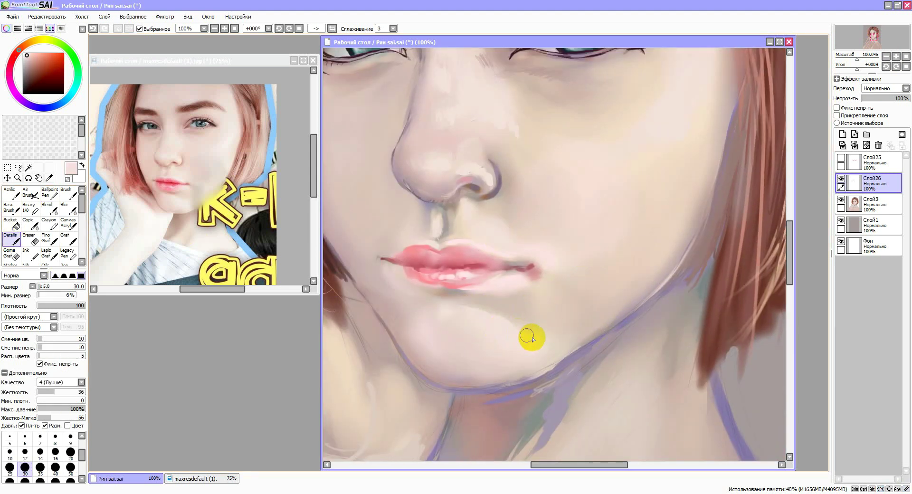
pyautogui.click(47, 208)
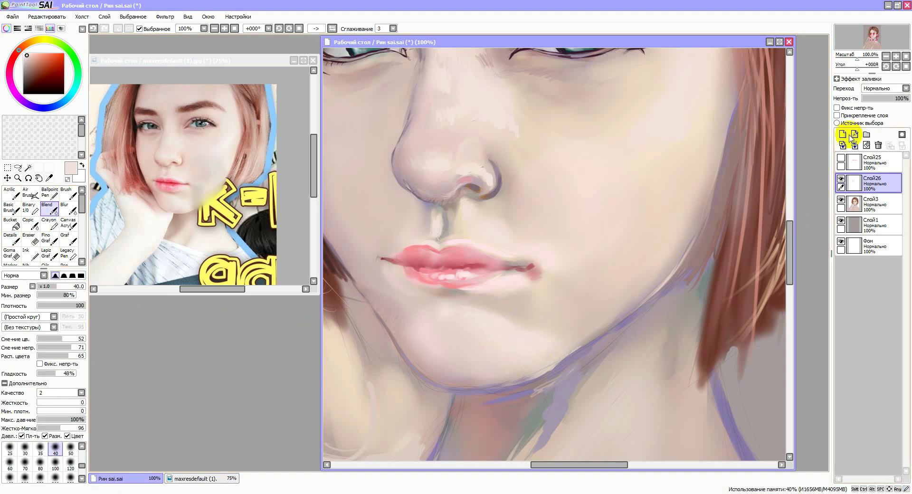
# Step: Save the portrait file with the retouched chin
pyautogui.click(887, 56)
pyautogui.click(887, 56)
pyautogui.click(886, 56)
pyautogui.click(12, 16)
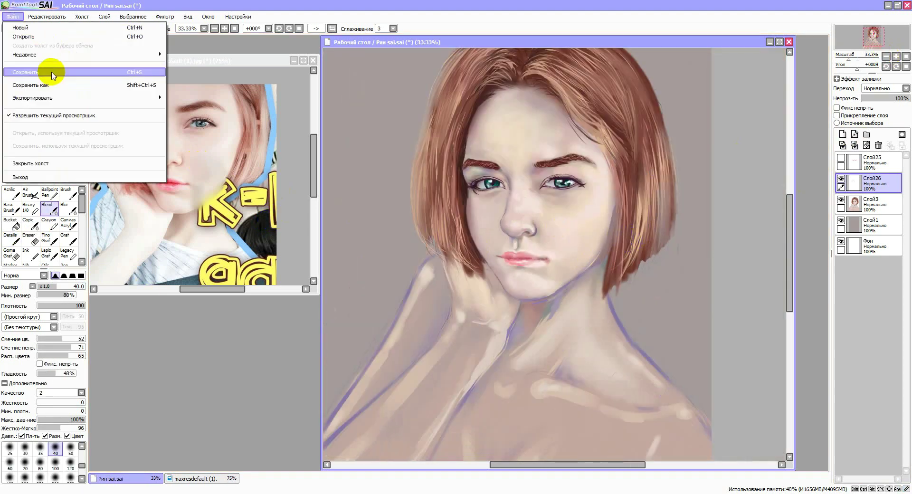